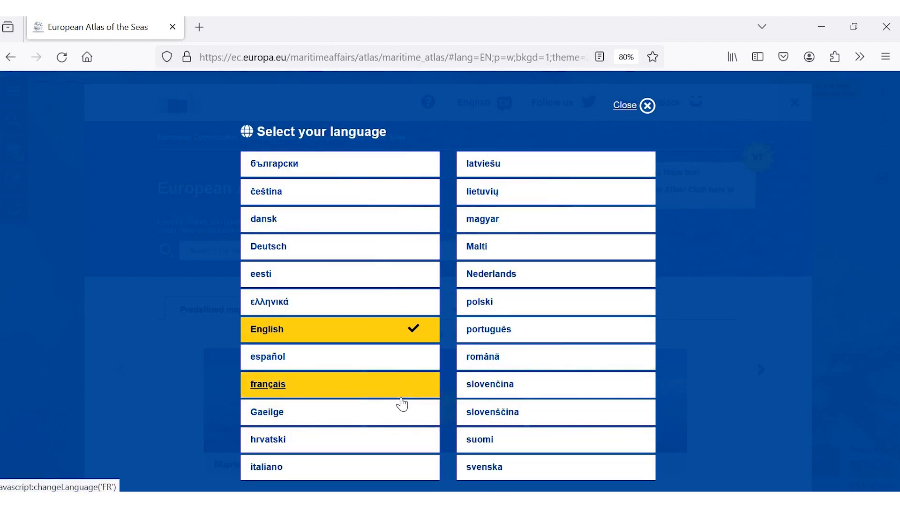
Set the site language to English and close the welcome window to reach the map
click(375, 345)
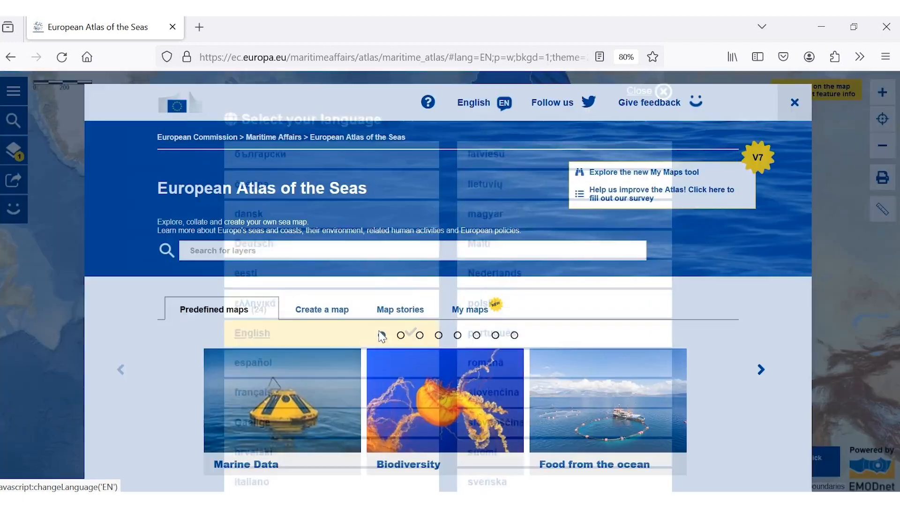
click(795, 102)
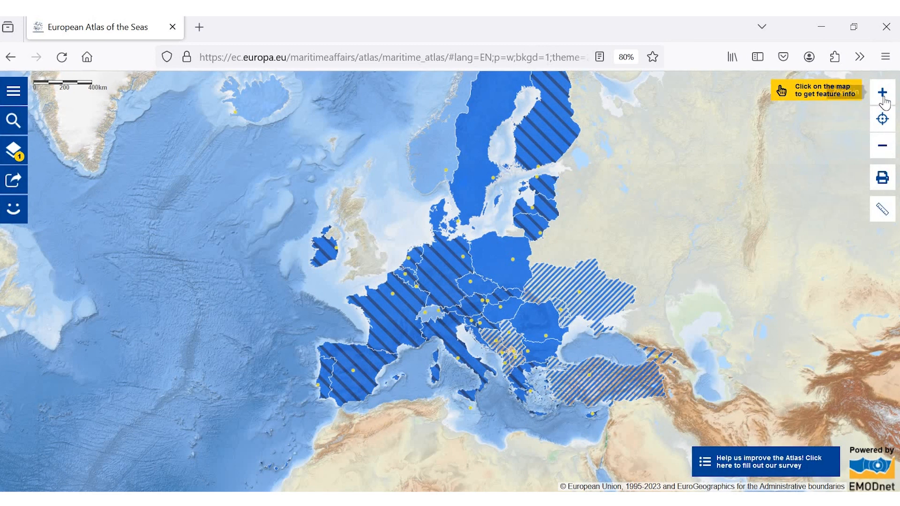
Measure the coordinates in Degrees of the yellow capital marker in northern France
click(884, 215)
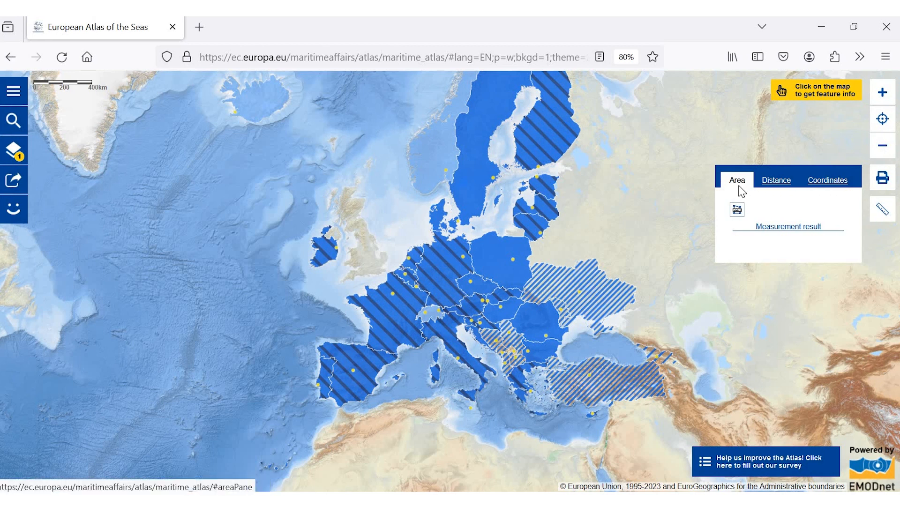
click(837, 187)
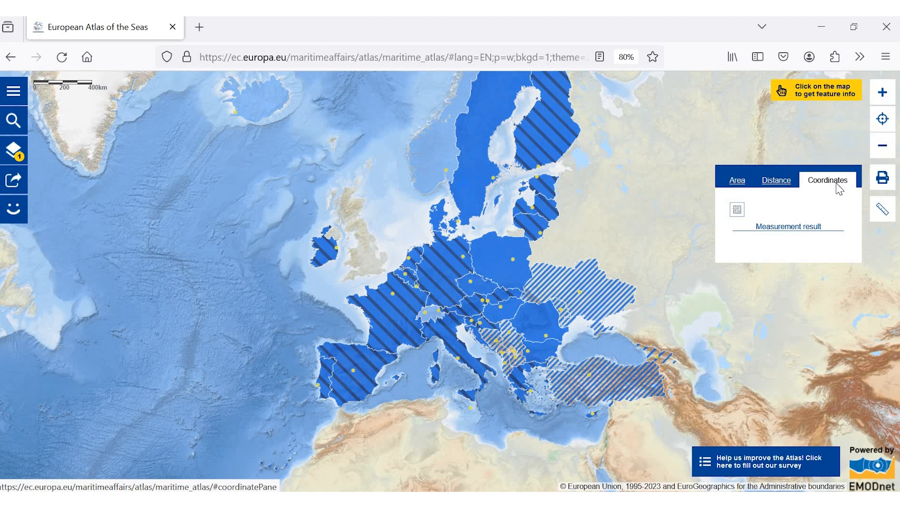
click(737, 212)
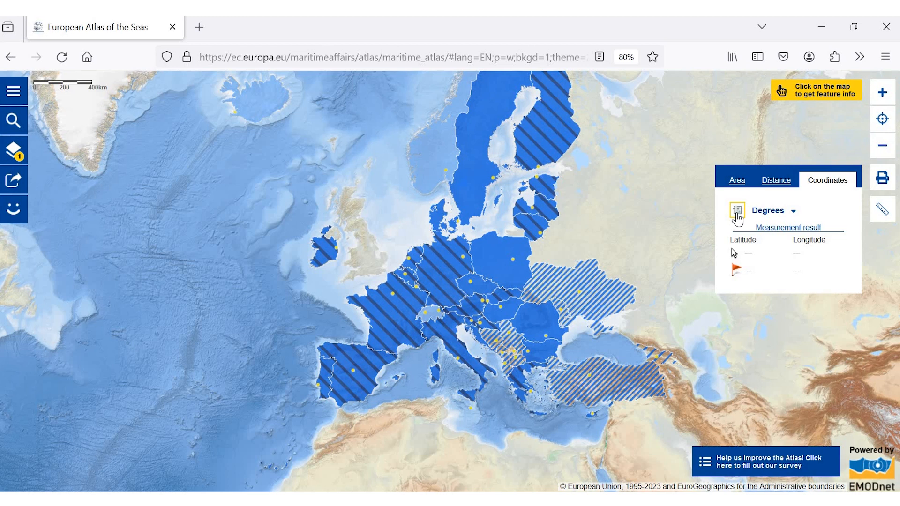
click(393, 295)
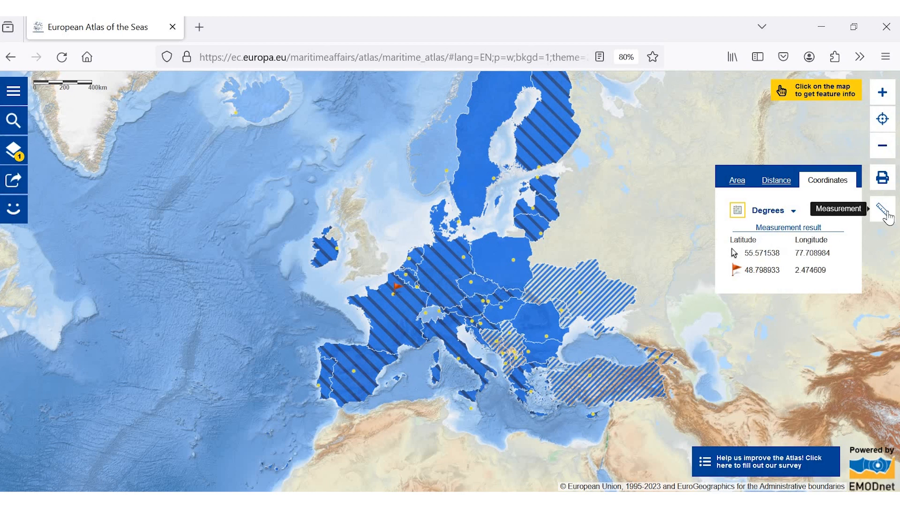
Change the coordinate format to DMS and close the measurement tool
click(766, 212)
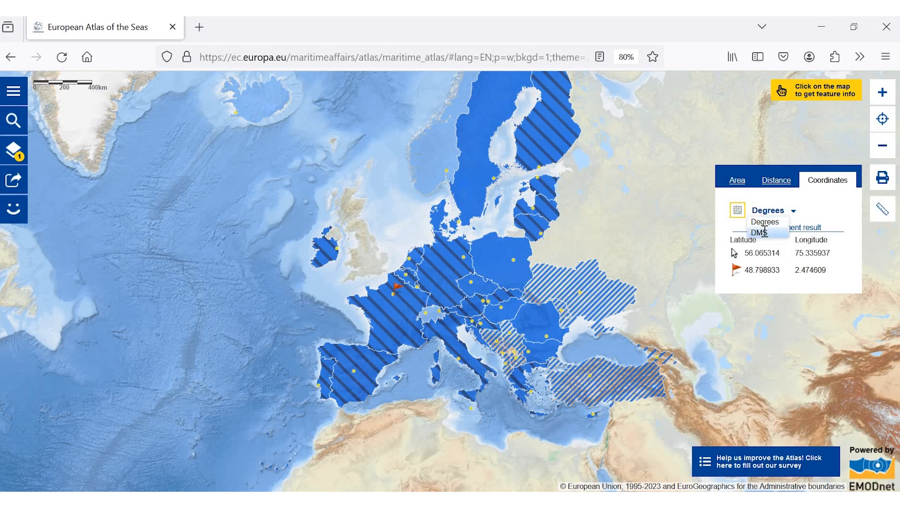
click(765, 233)
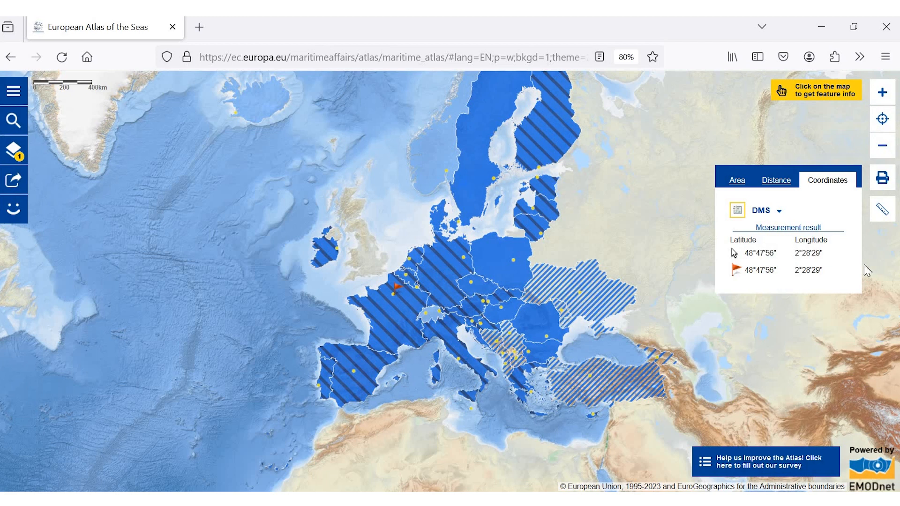
click(885, 214)
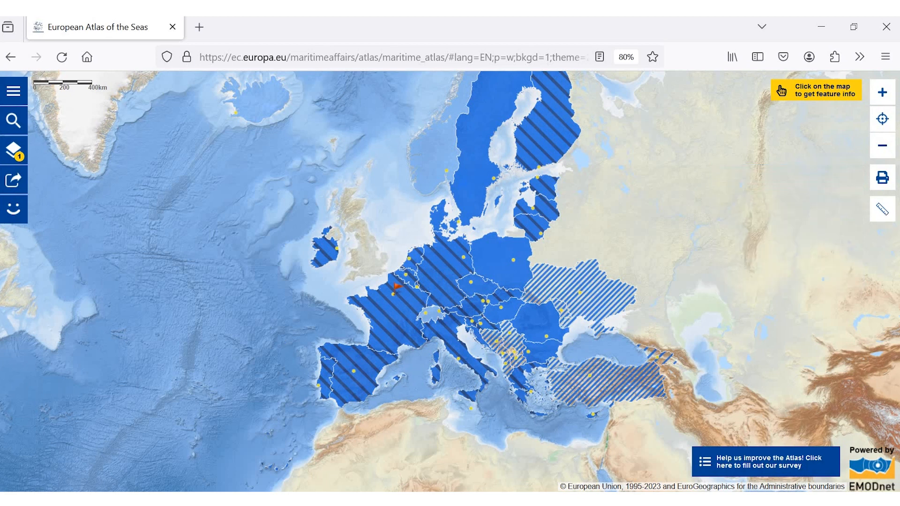
Search the layer catalogue for "grid" and add the Geographic grid lines layer to the map
click(18, 131)
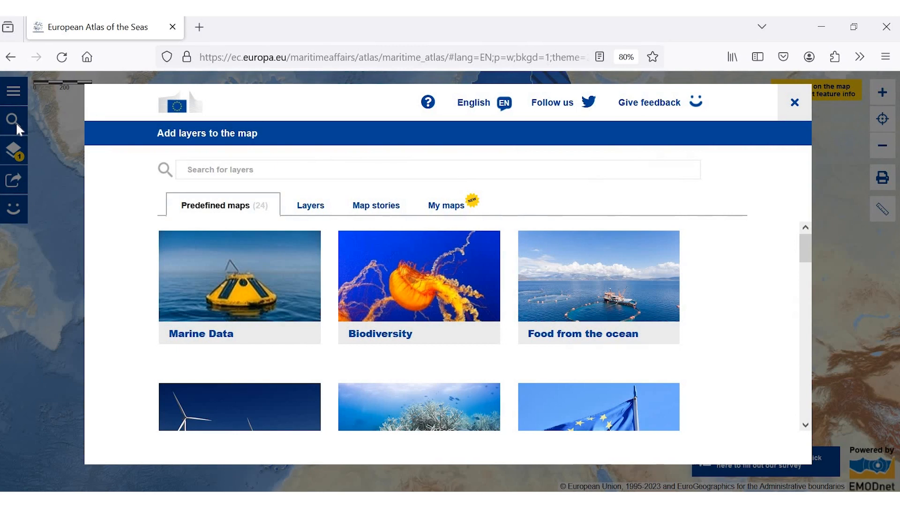
click(315, 212)
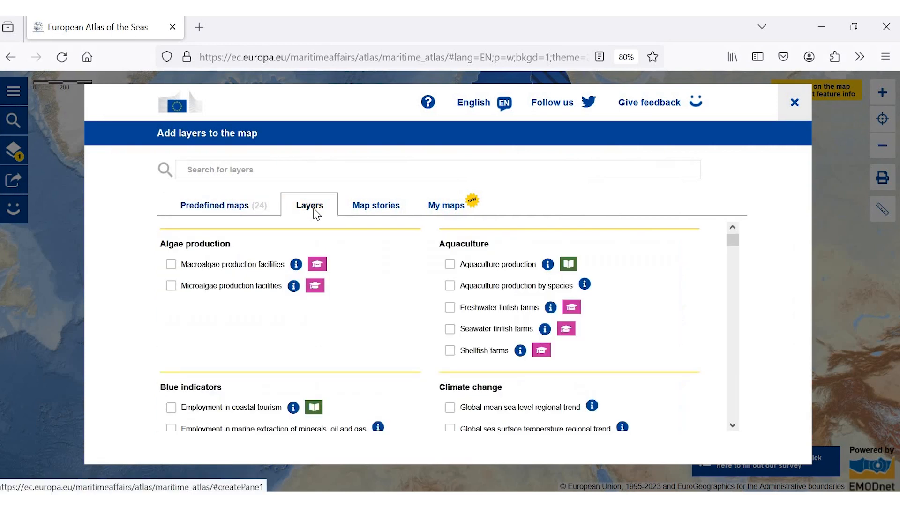
click(201, 171)
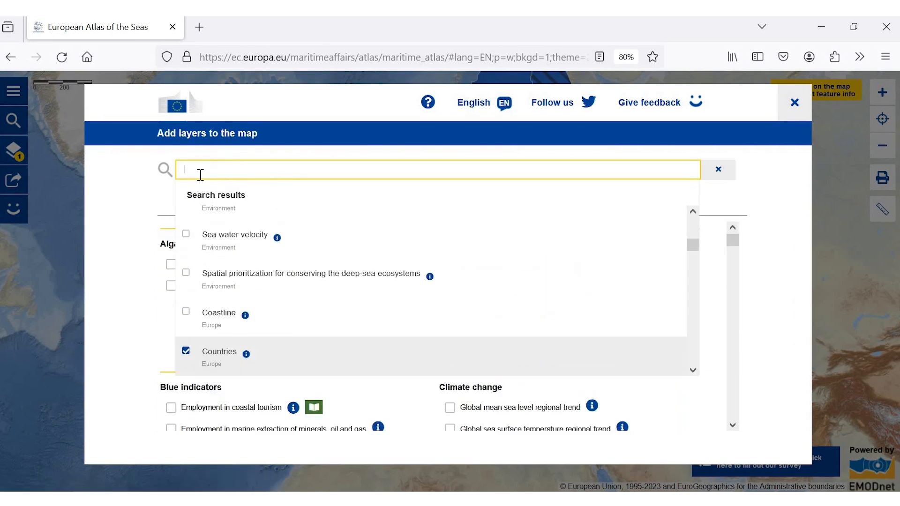
text(grid)
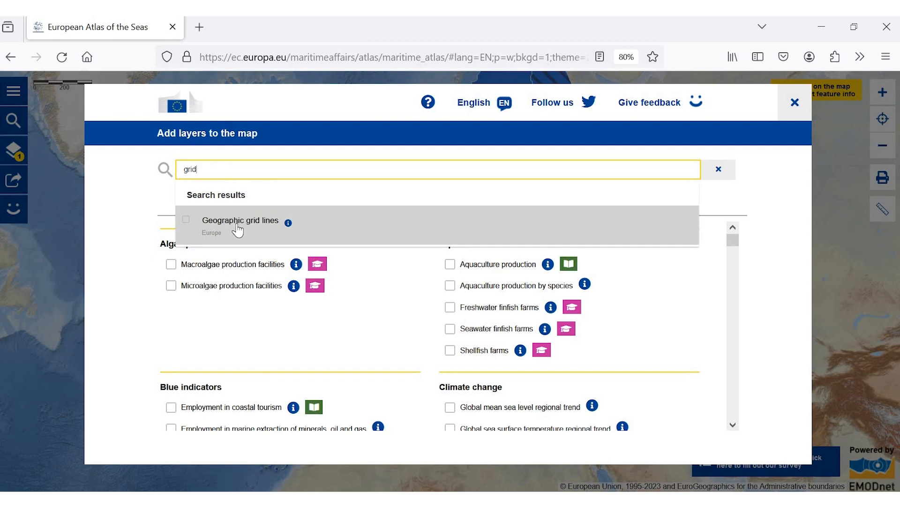
click(186, 221)
click(804, 114)
click(803, 113)
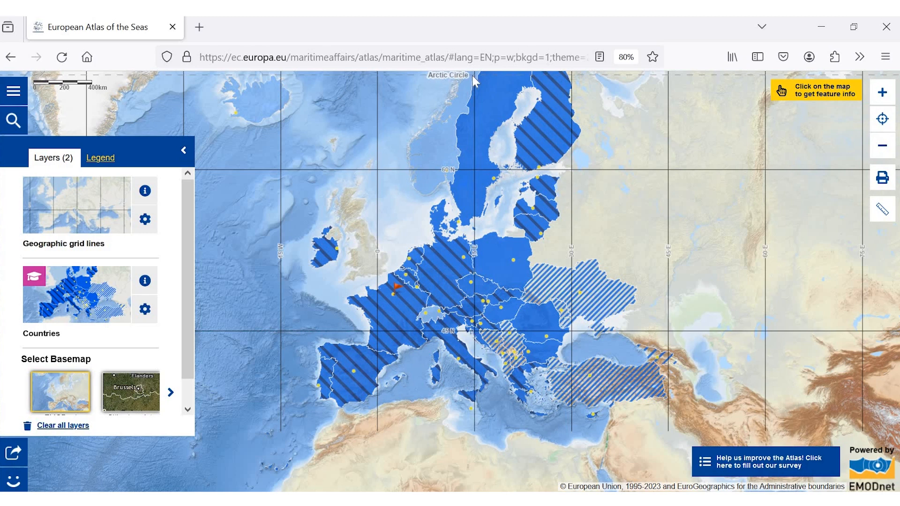
Measure the distance between the yellow capital markers in Spain and France in Kilometers and convert the result to Miles
click(891, 219)
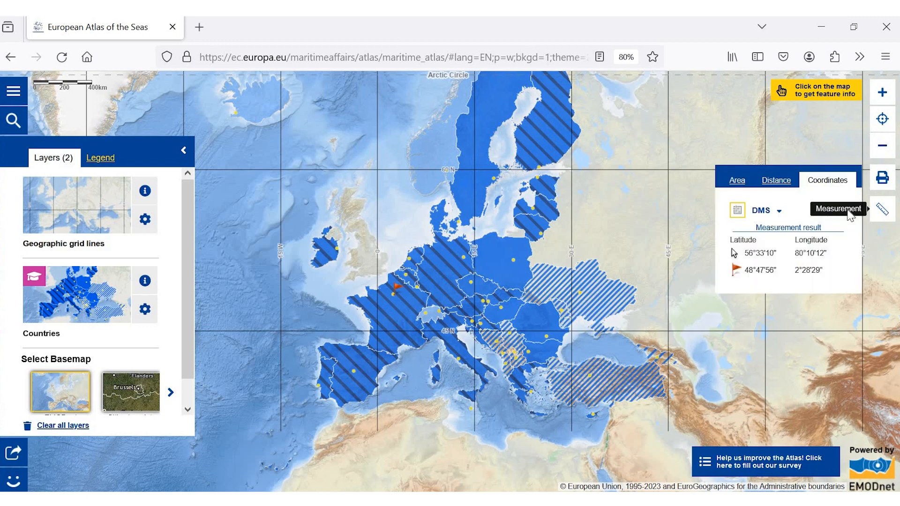
click(778, 184)
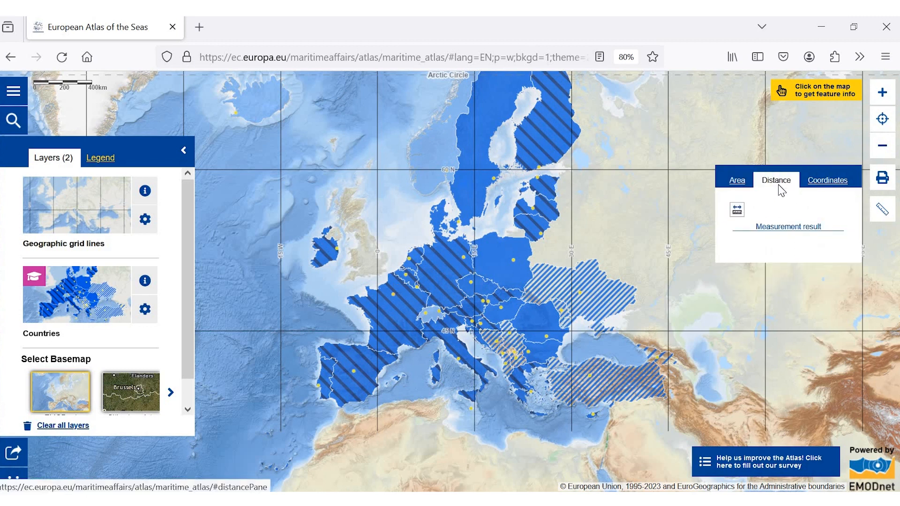
click(738, 211)
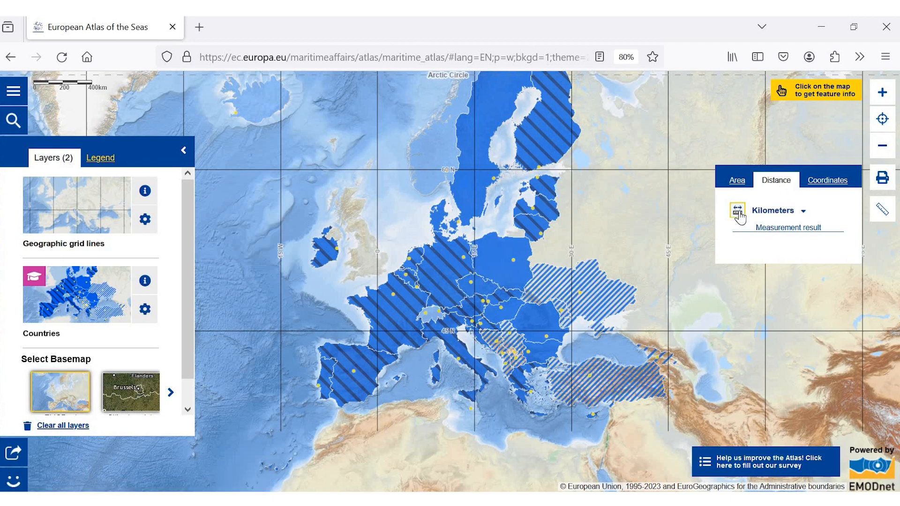
click(778, 217)
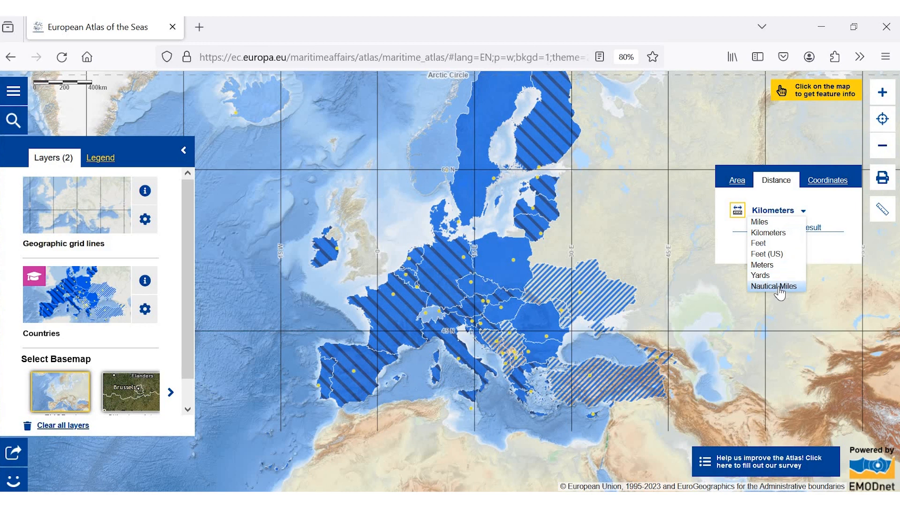
click(767, 233)
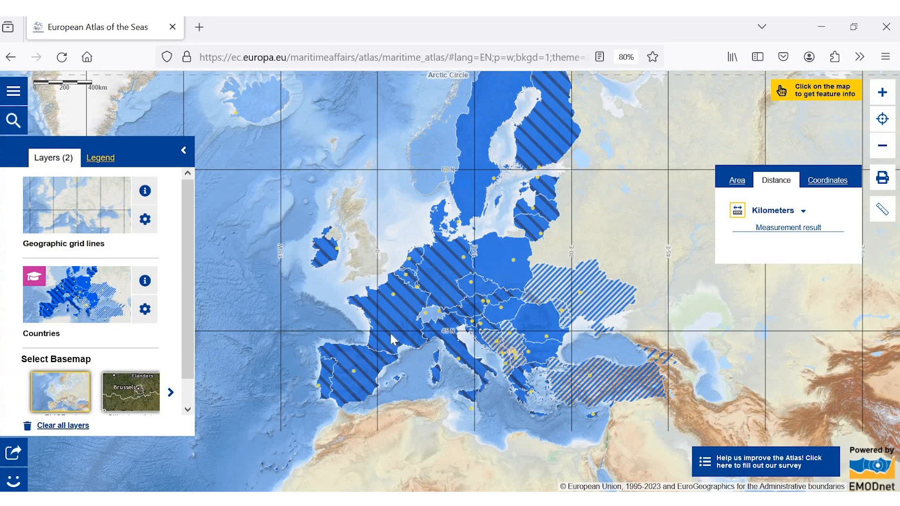
double_click(352, 371)
click(391, 294)
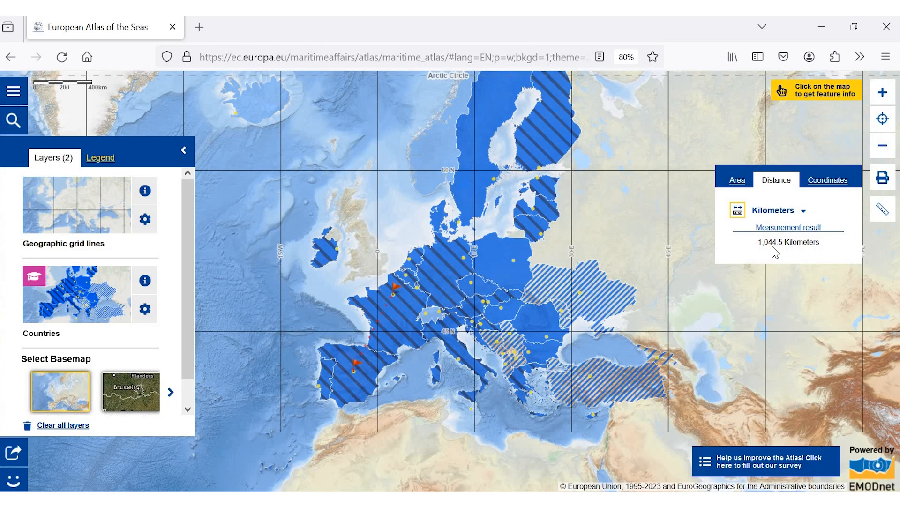
click(762, 213)
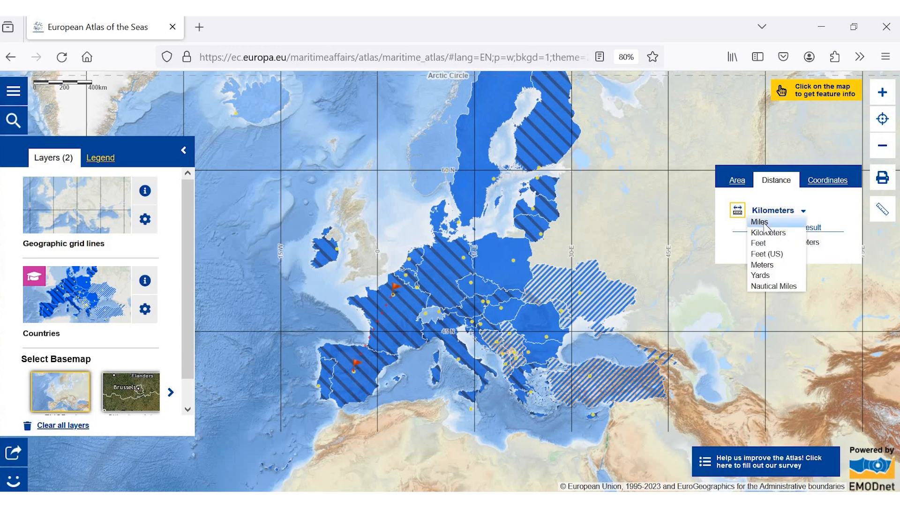
click(764, 223)
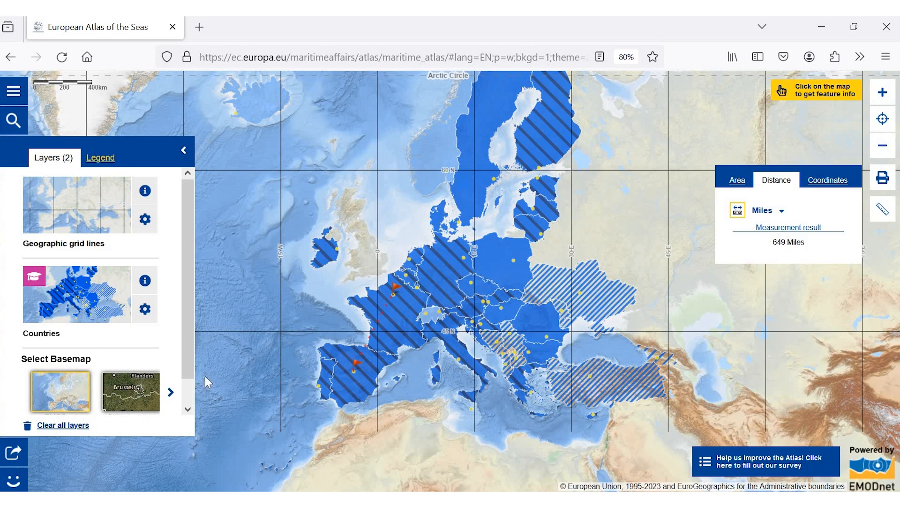
Clear all layers from the map, remove the distance measurement and close the measurement tool
scroll(188, 382, down, 1)
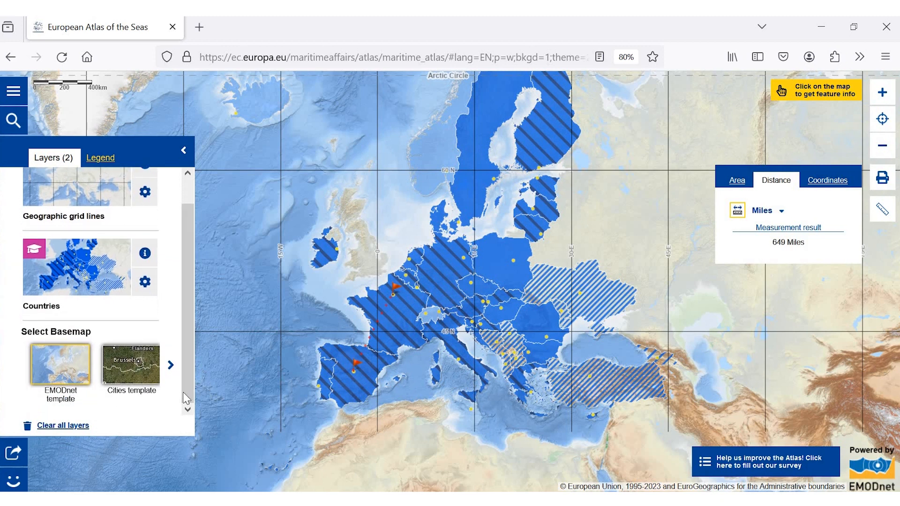
click(69, 426)
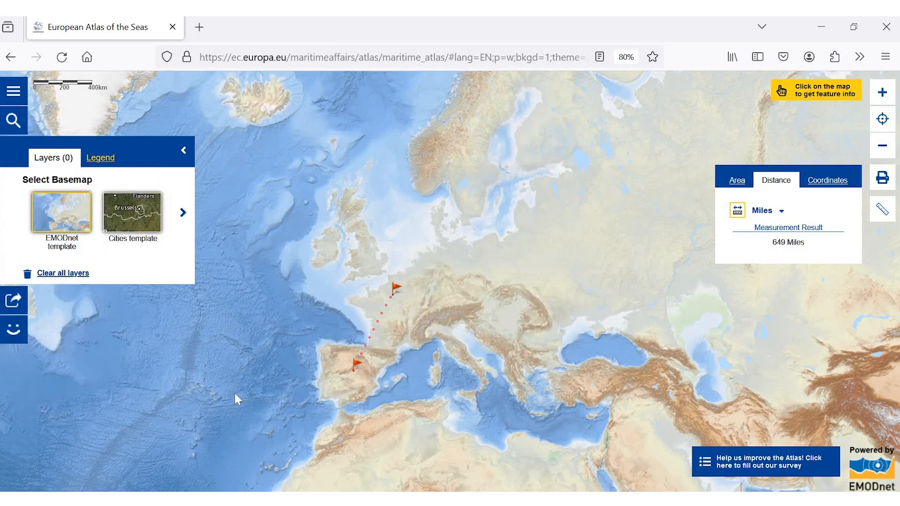
click(885, 217)
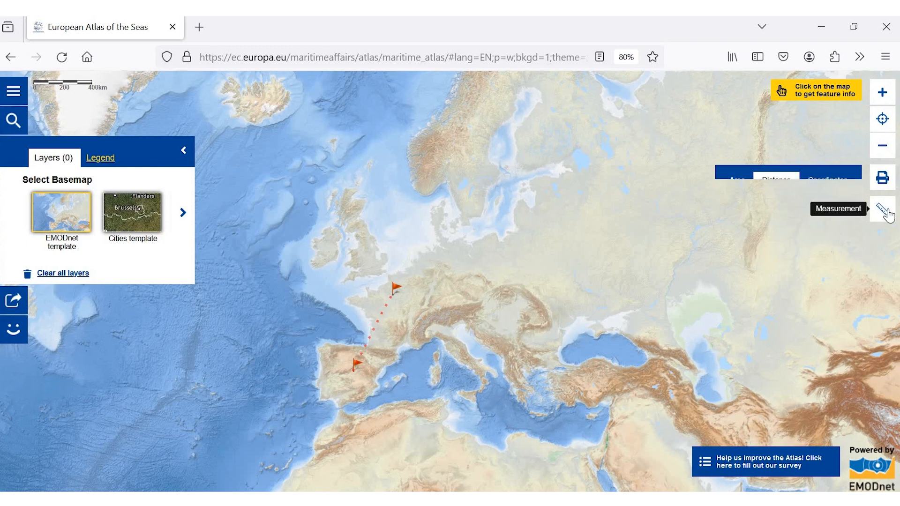
click(884, 216)
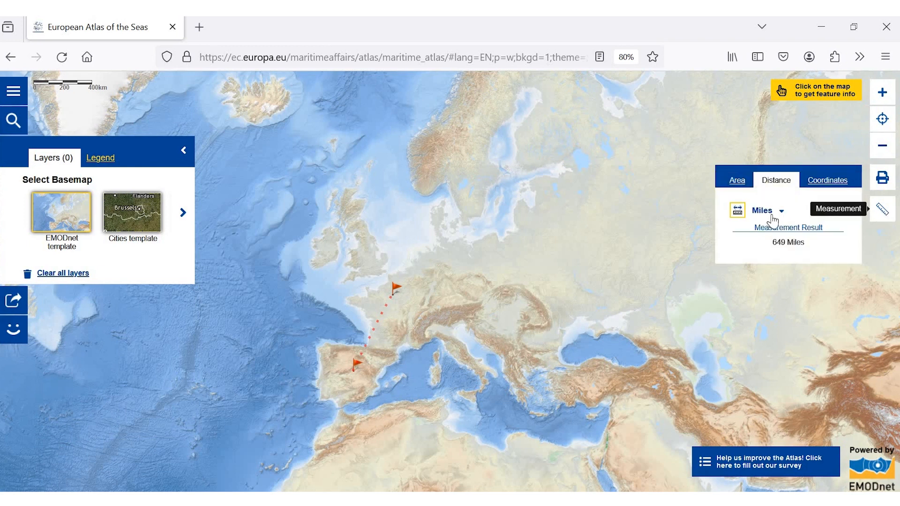
click(743, 216)
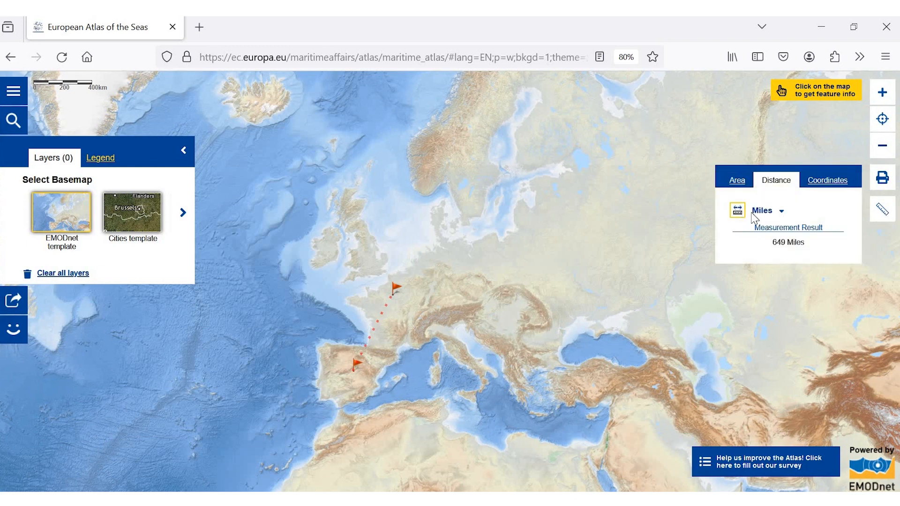
click(883, 215)
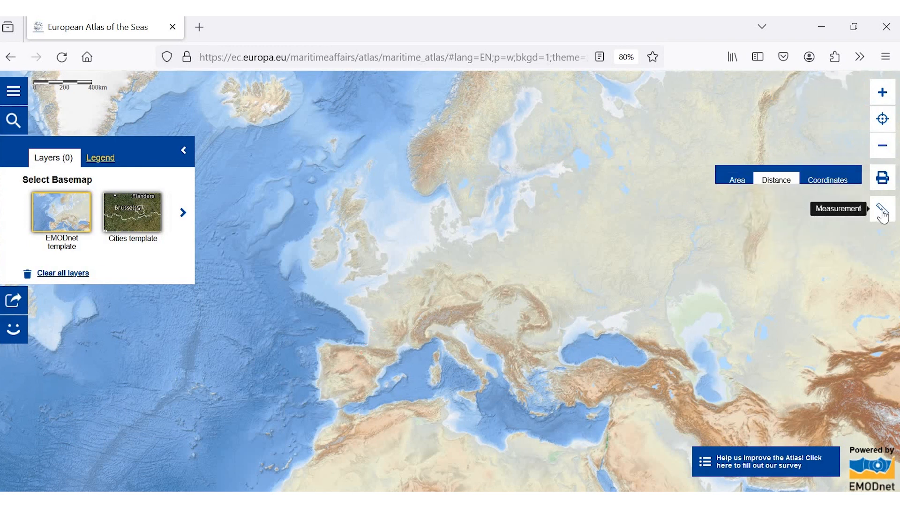
Search the layer catalogue for "Natura 200" and add the Marine Natura 2000 sites layer to the map
click(18, 123)
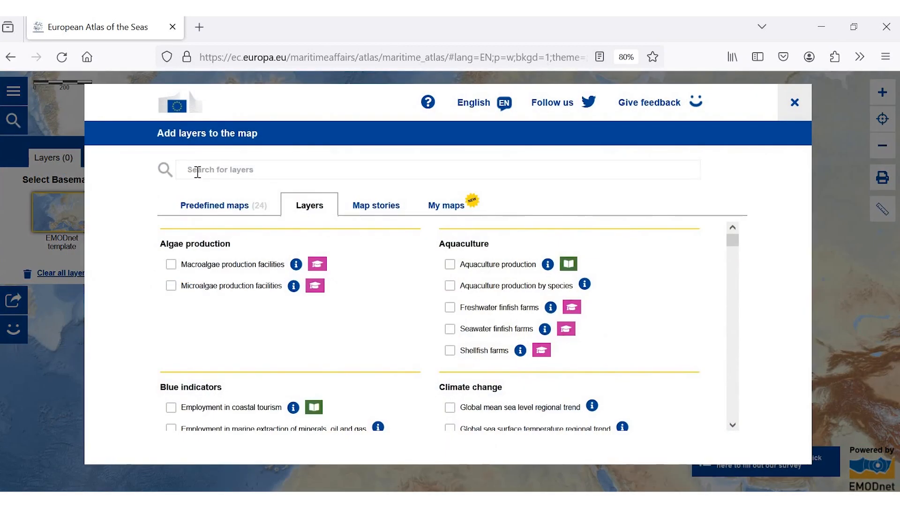
click(198, 172)
text(Natura 200)
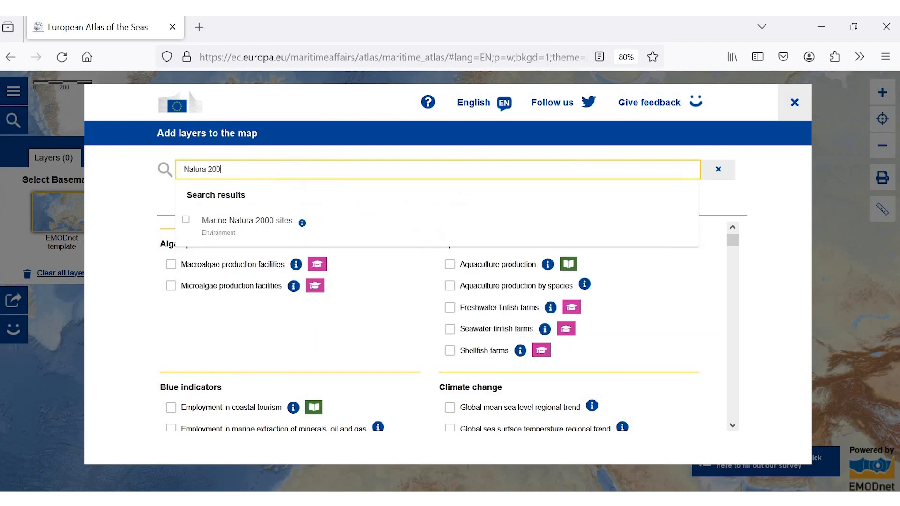
click(261, 228)
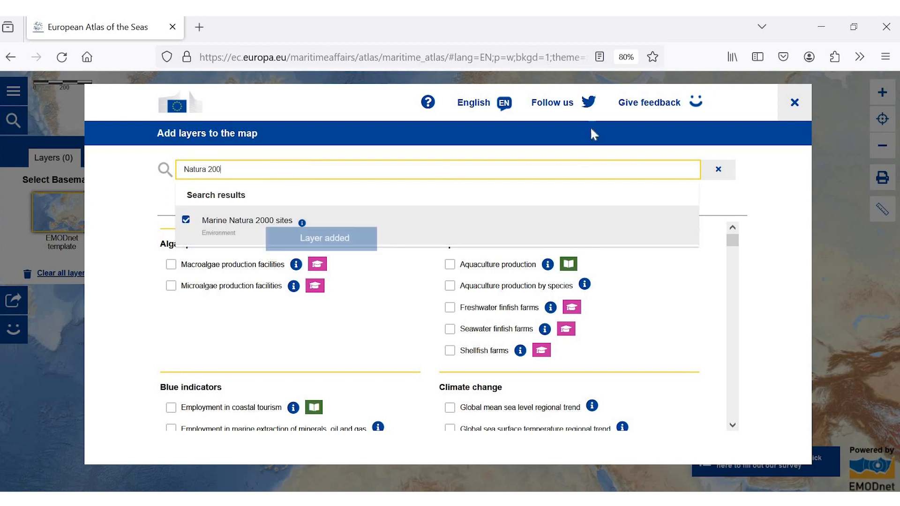
click(795, 103)
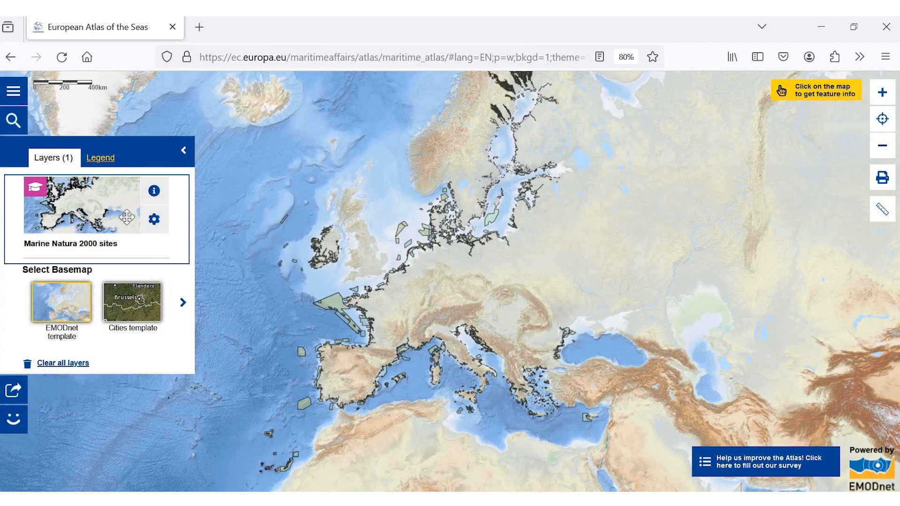
Read the description of the Marine Natura 2000 sites layer and view its legend
click(154, 192)
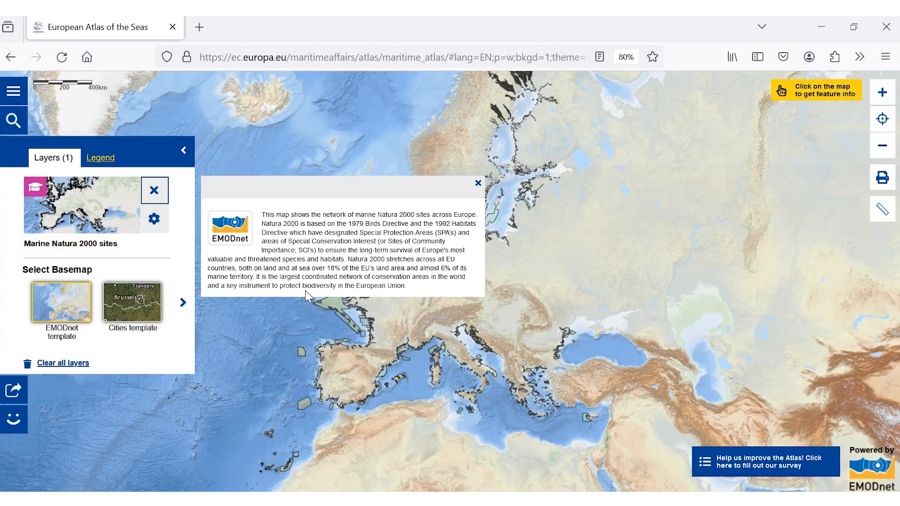
click(478, 183)
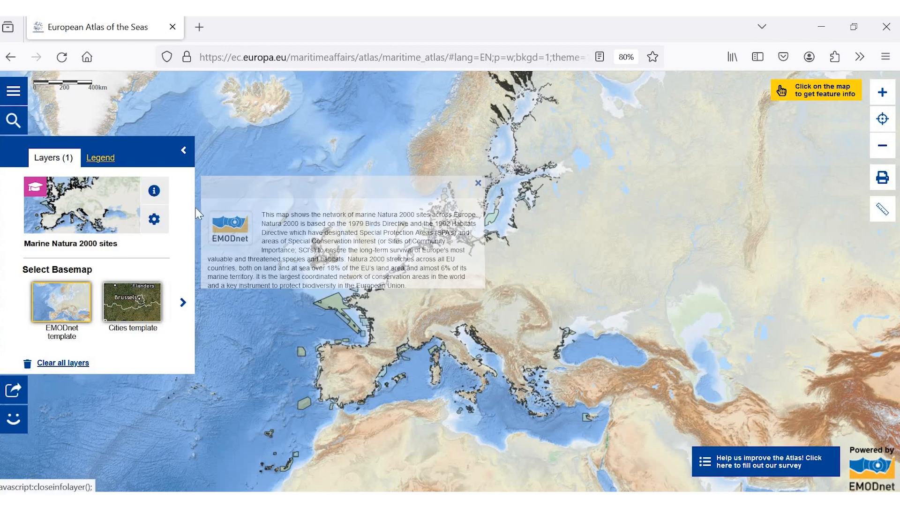
click(98, 159)
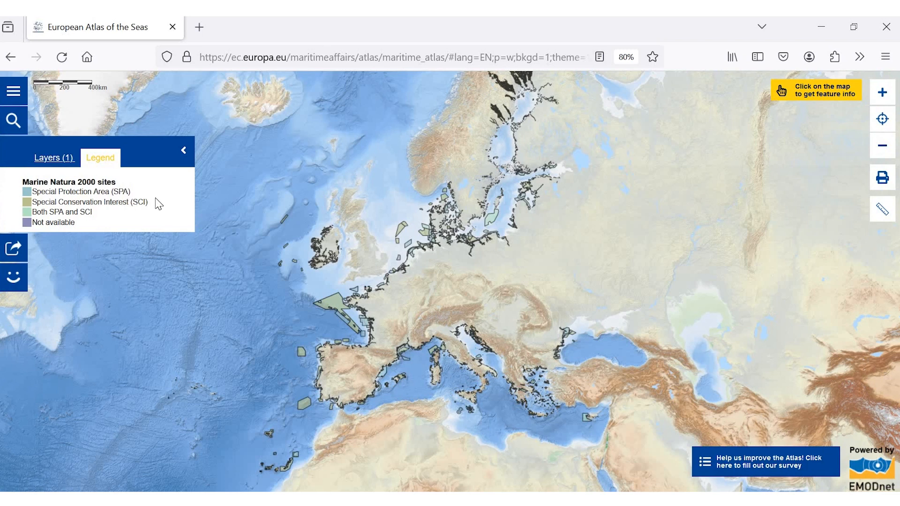
View the feature details of the triangular Marine Natura 2000 site in the sea north of Brittany, and close them
click(884, 97)
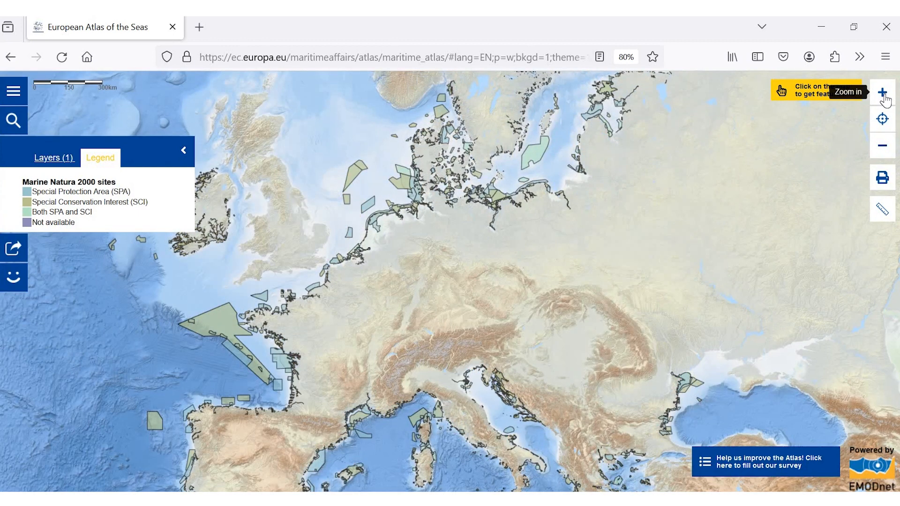
click(883, 96)
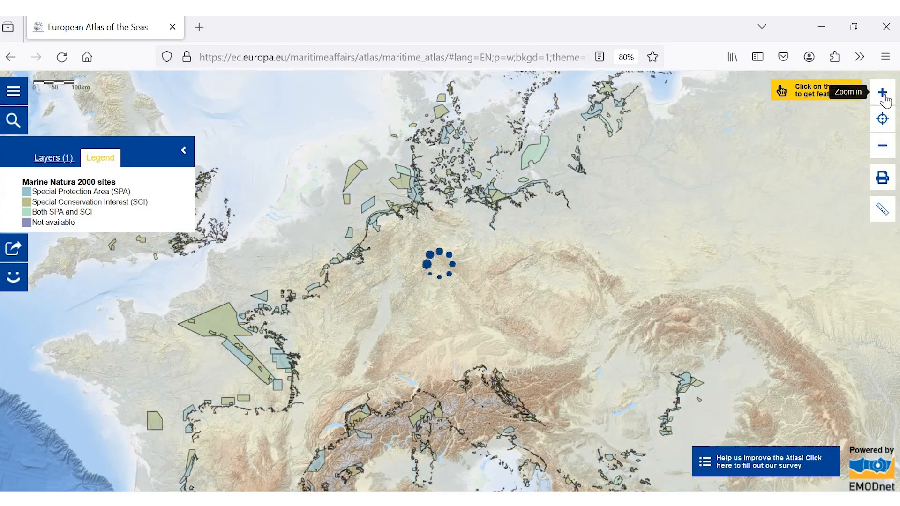
drag(248, 327, 527, 295)
scroll(526, 296, down, 1)
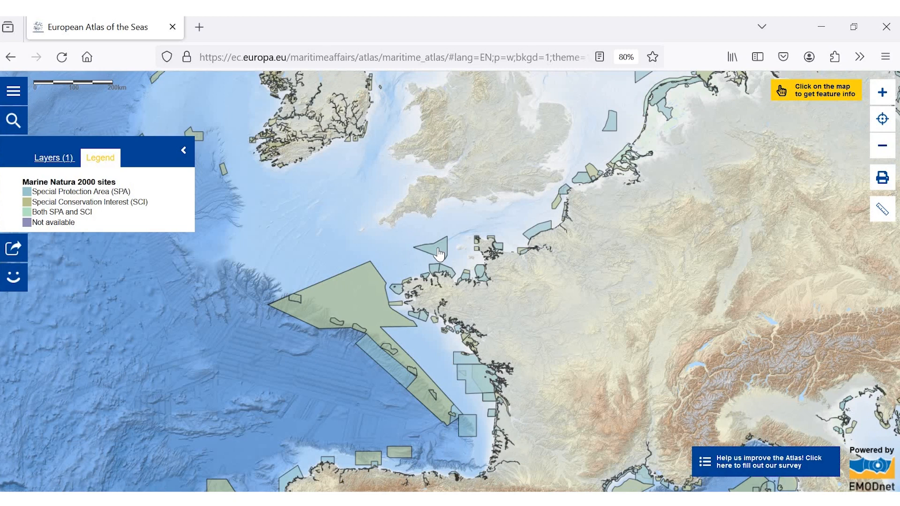
click(439, 255)
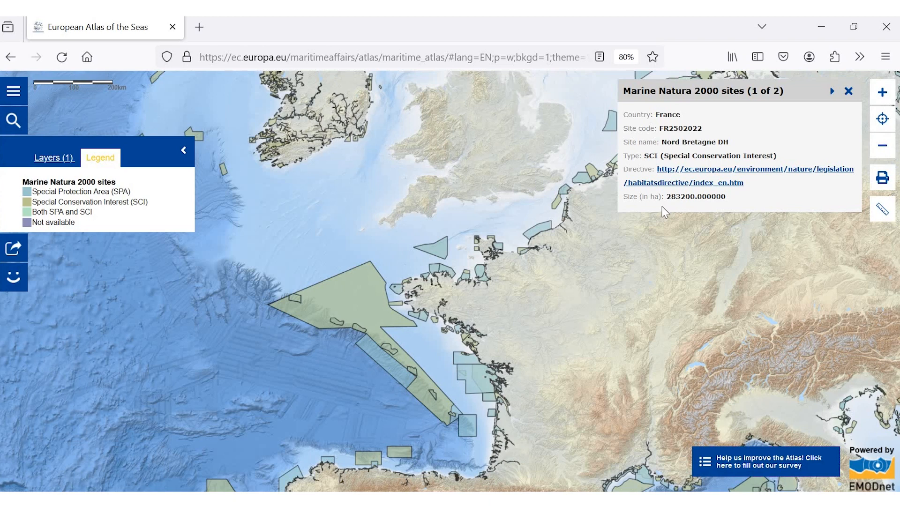
click(848, 91)
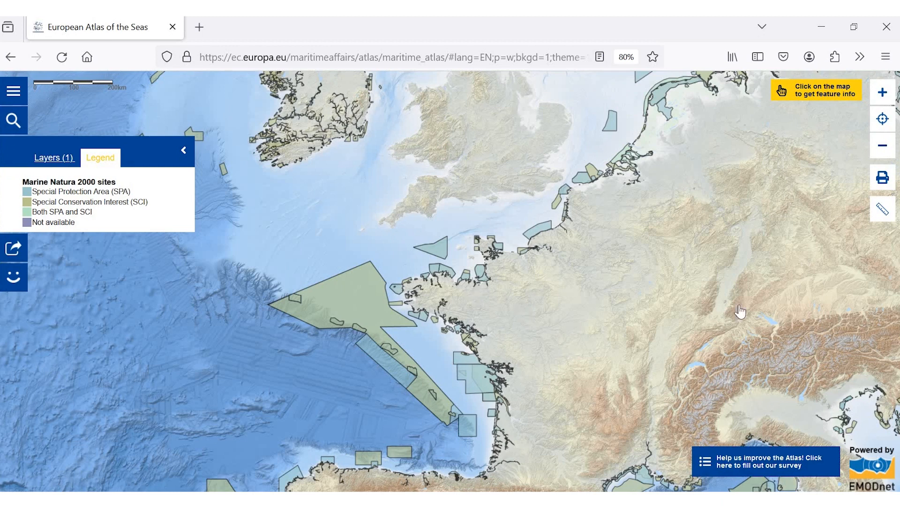
Activate the area measurement tool with Hectares as the unit
click(883, 210)
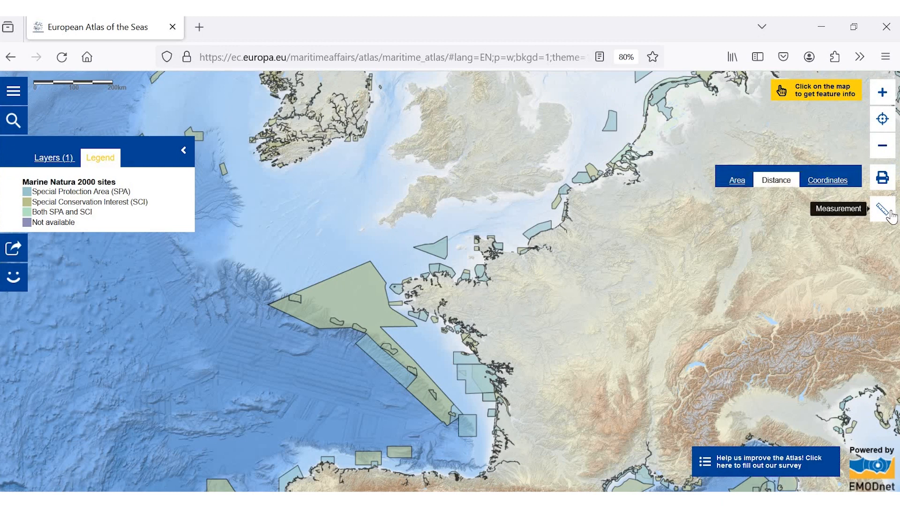
click(735, 182)
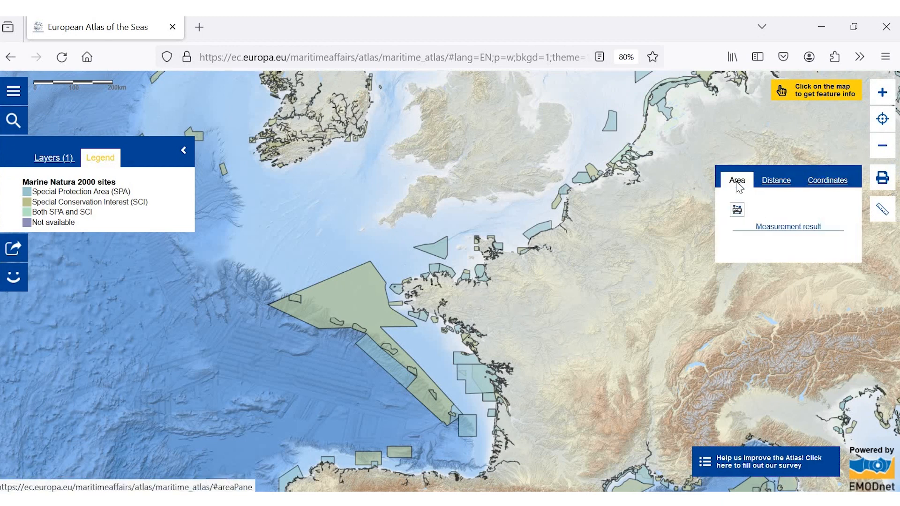
click(737, 211)
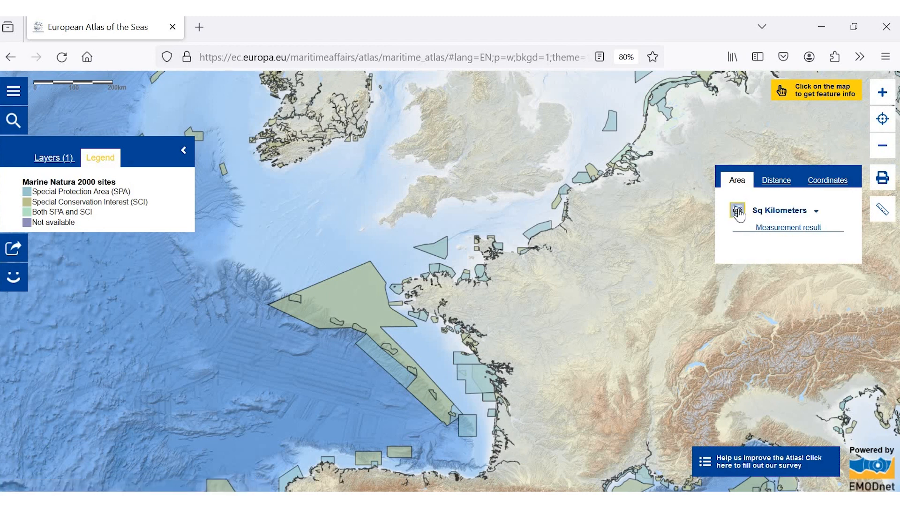
click(738, 211)
click(774, 217)
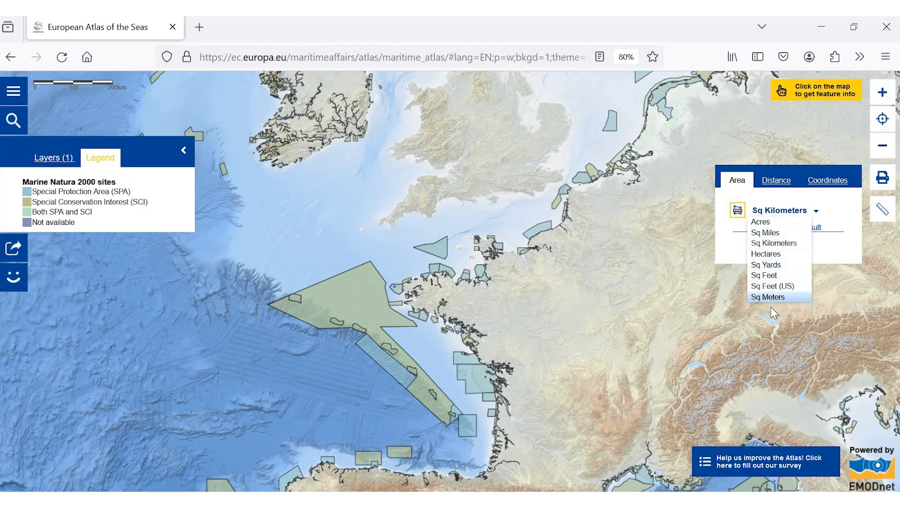
click(767, 255)
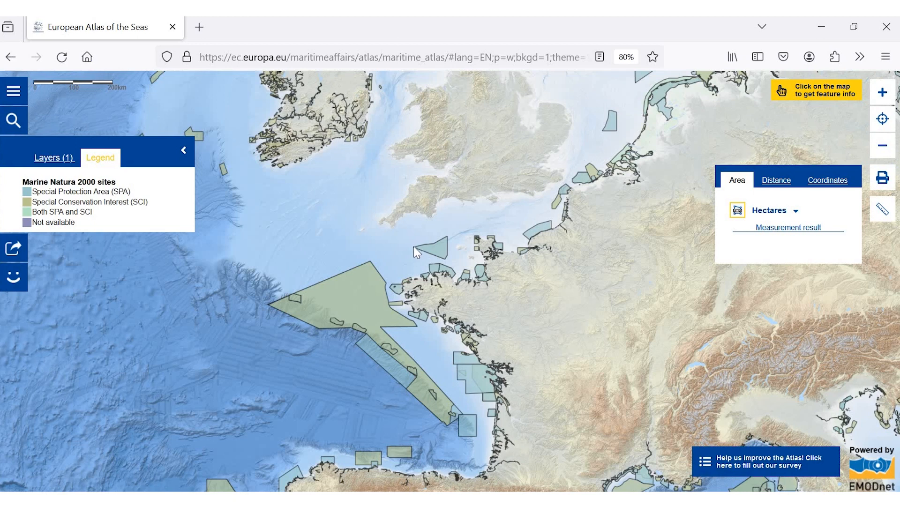
Measure the area of the triangular site north of Brittany by tracing its outline as a closed polygon
drag(416, 252, 418, 255)
click(737, 209)
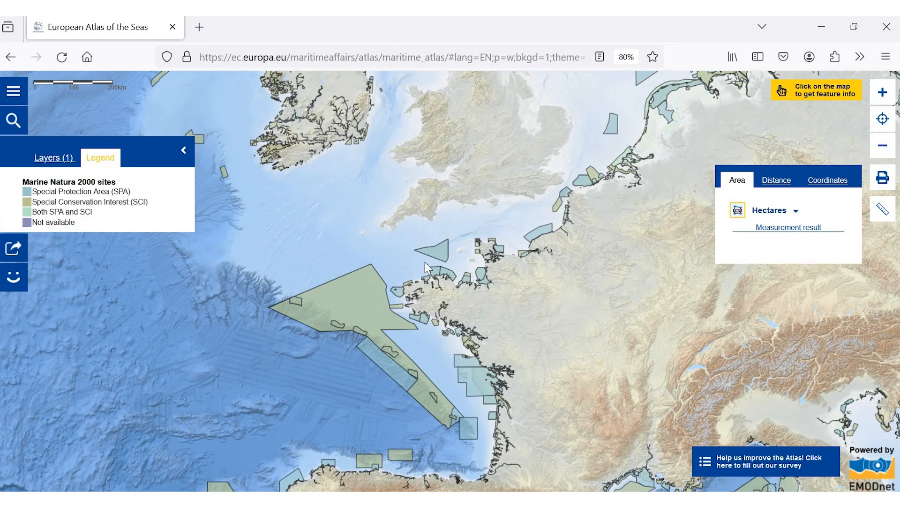
click(416, 251)
click(434, 245)
double_click(436, 247)
drag(447, 238, 446, 261)
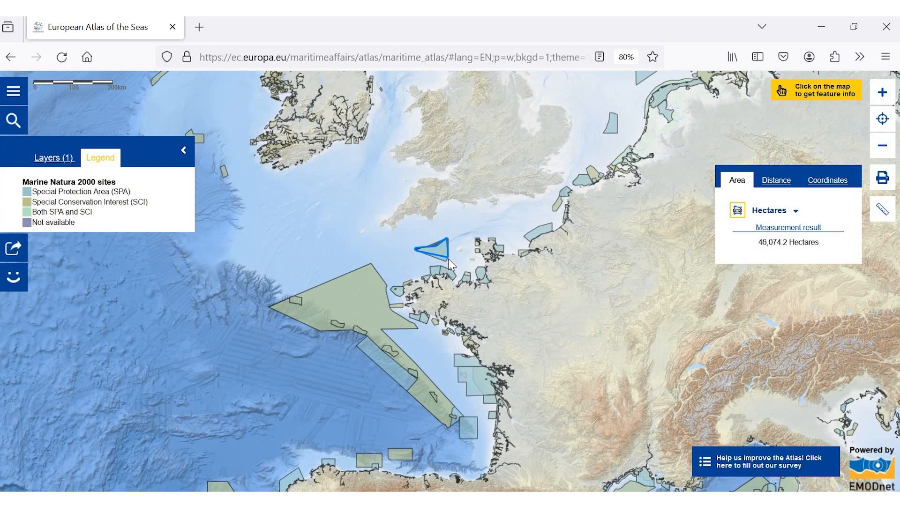
click(448, 260)
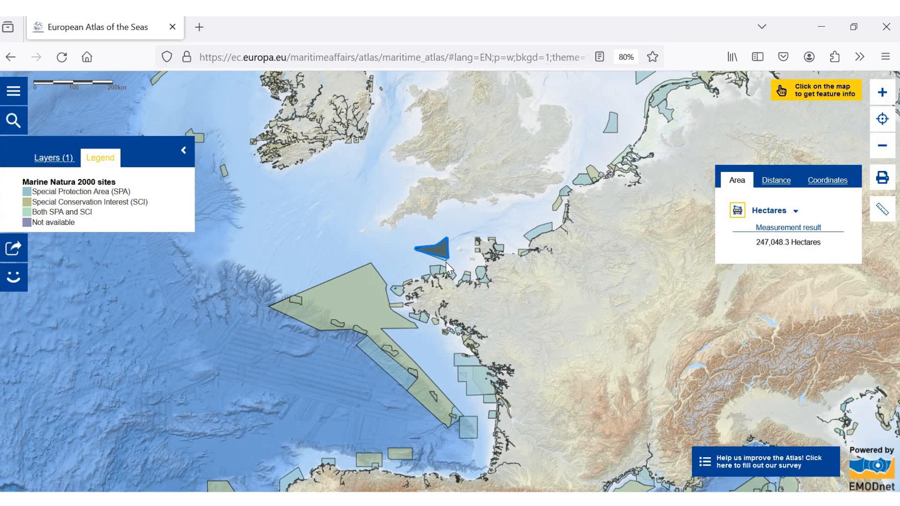
click(446, 263)
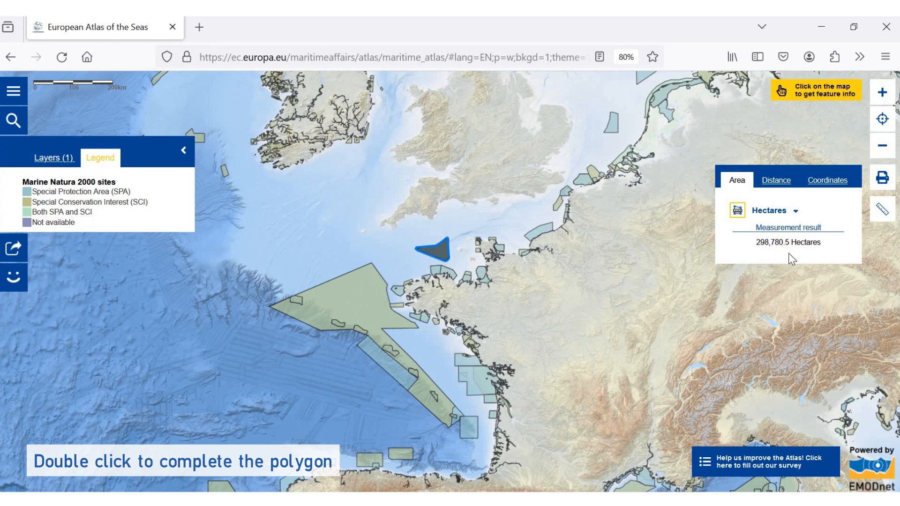
Convert the measured area to Sq Kilometers and back to Hectares
click(775, 212)
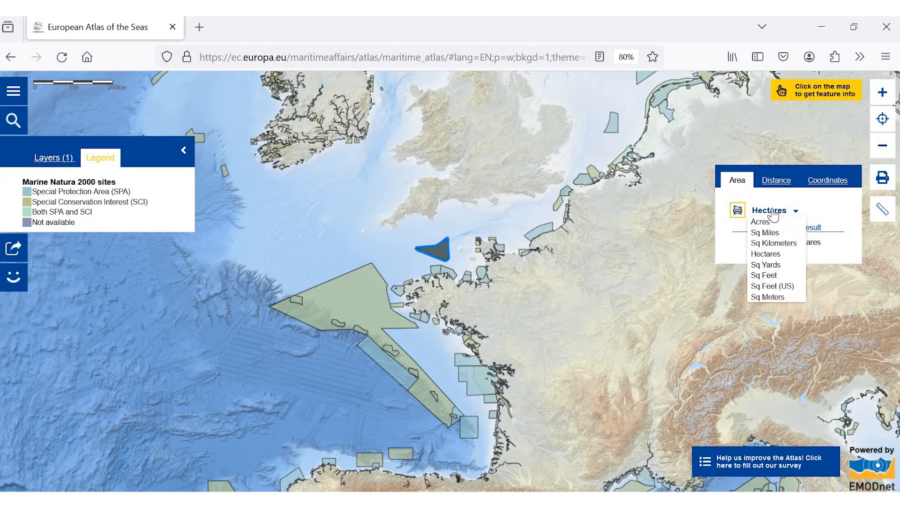
click(775, 243)
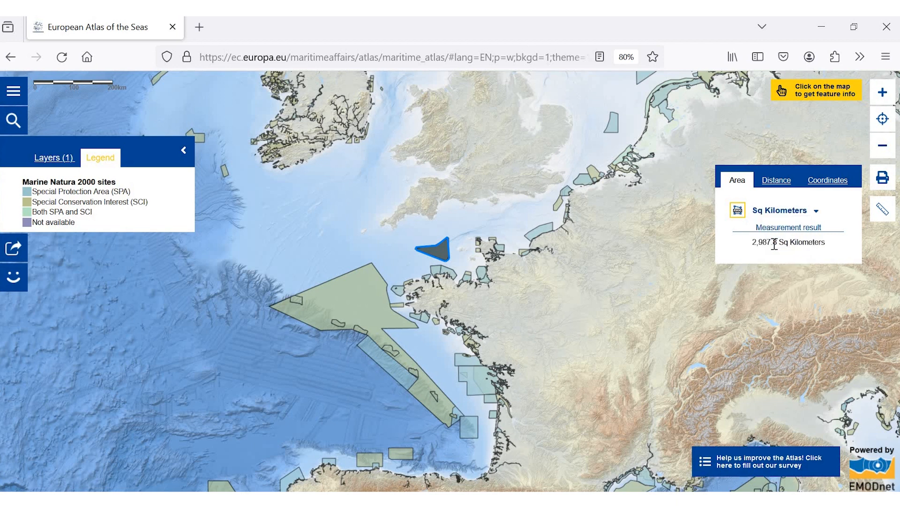
click(768, 215)
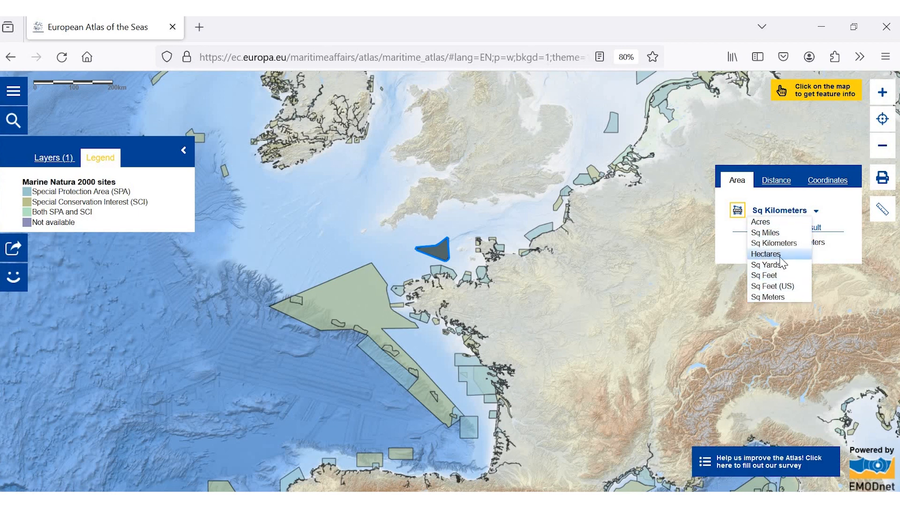
click(771, 254)
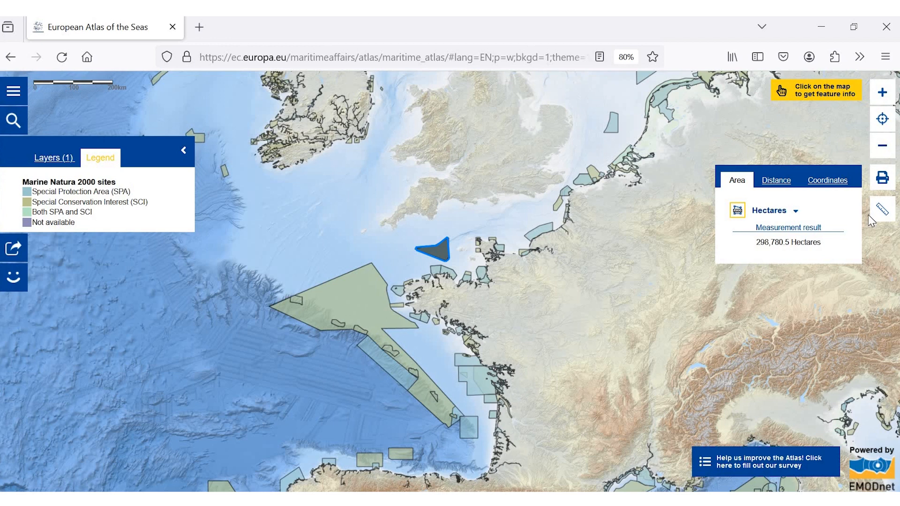
Clear the area measurement and all layers from the map, restoring the default map extent and closing the measurement tool
click(737, 212)
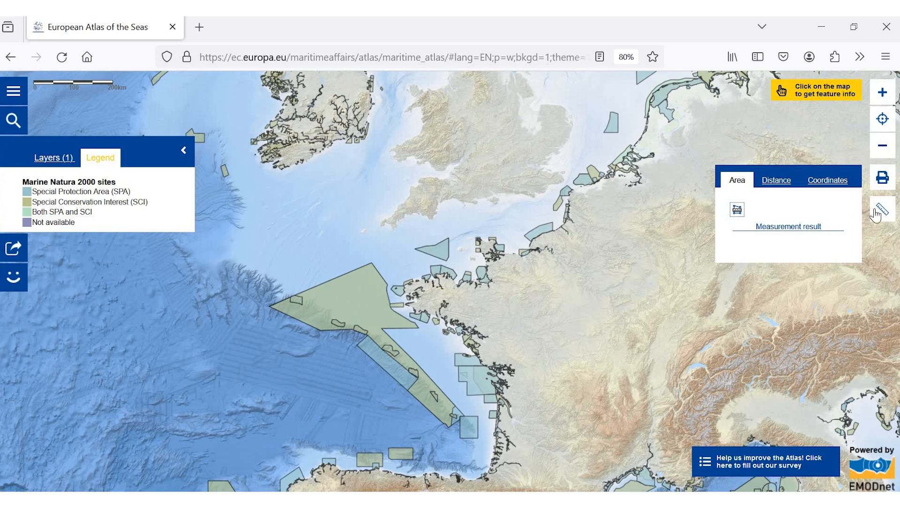
click(887, 123)
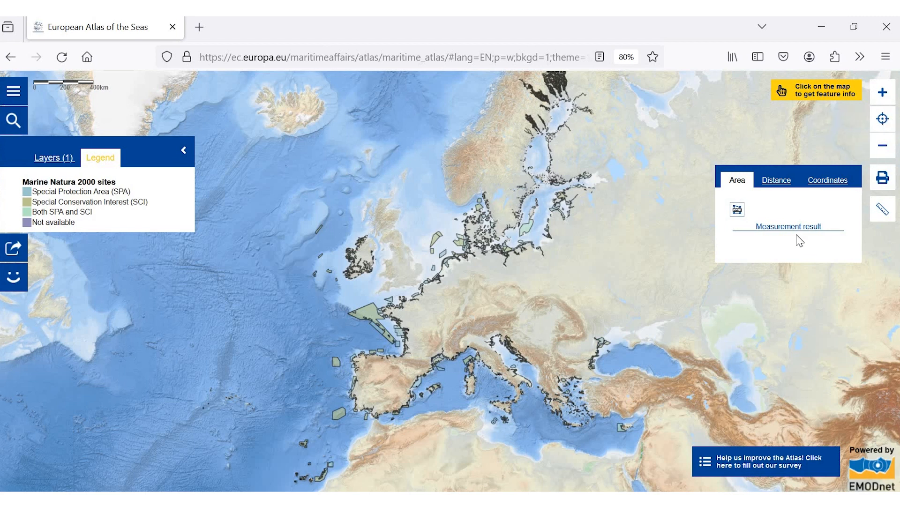
click(888, 213)
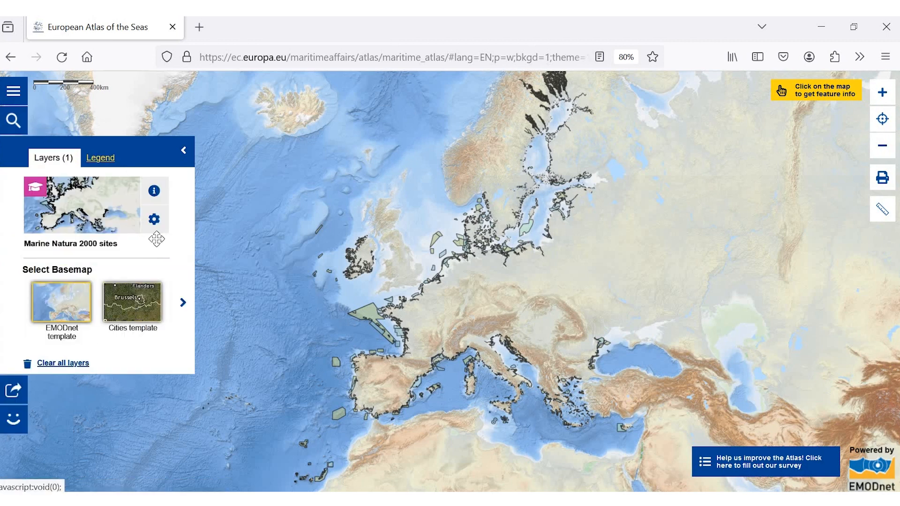
click(72, 368)
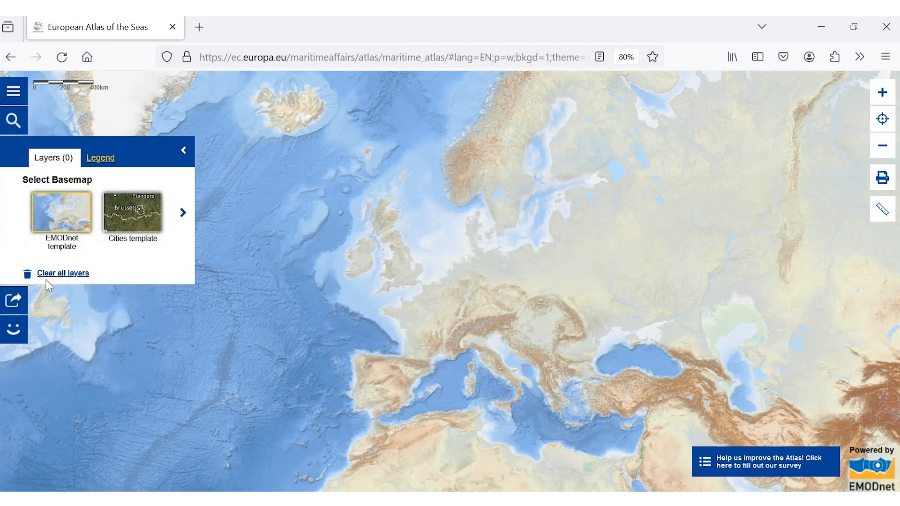
Search the layer catalogue for "European" and add the European Maritime Day in My Country 2023 layer to the map
click(13, 122)
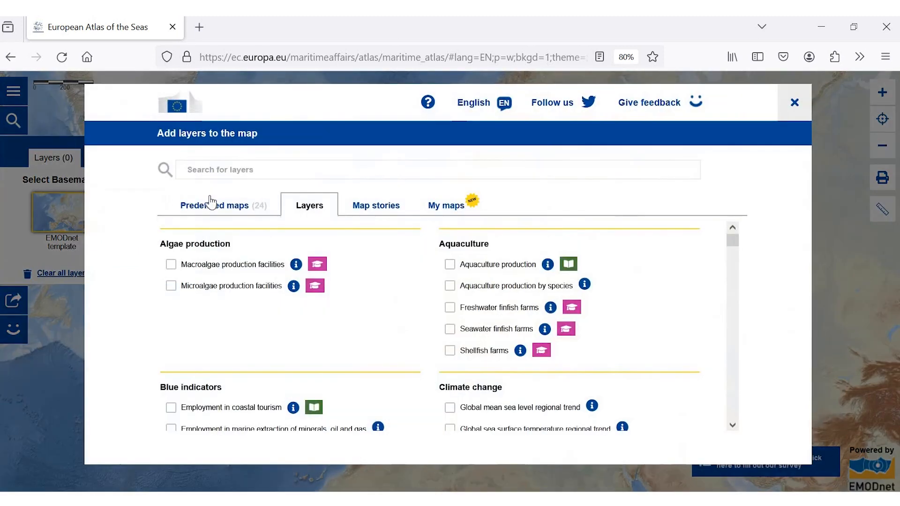
click(213, 169)
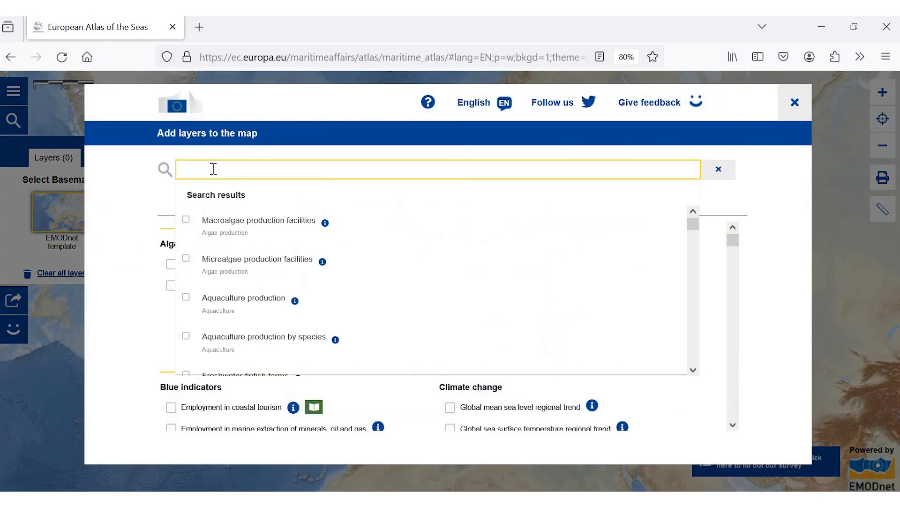
text(European)
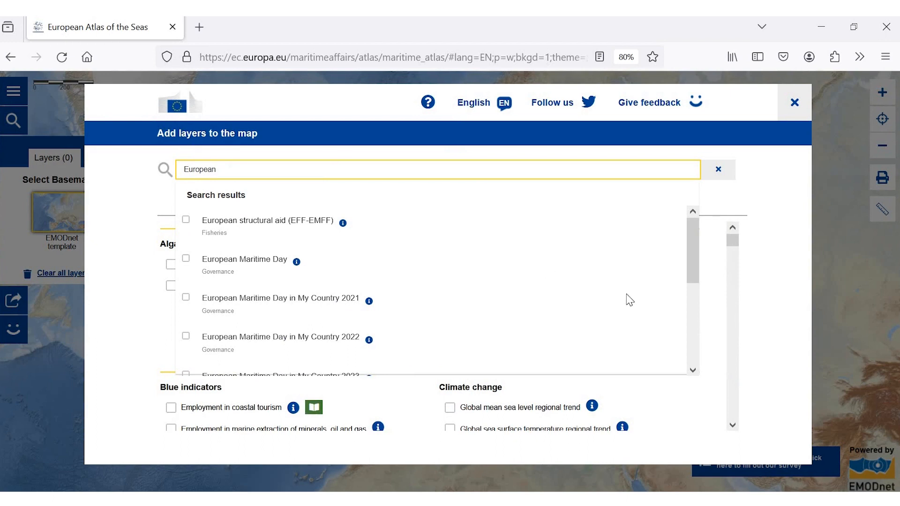
click(693, 370)
click(342, 336)
click(796, 102)
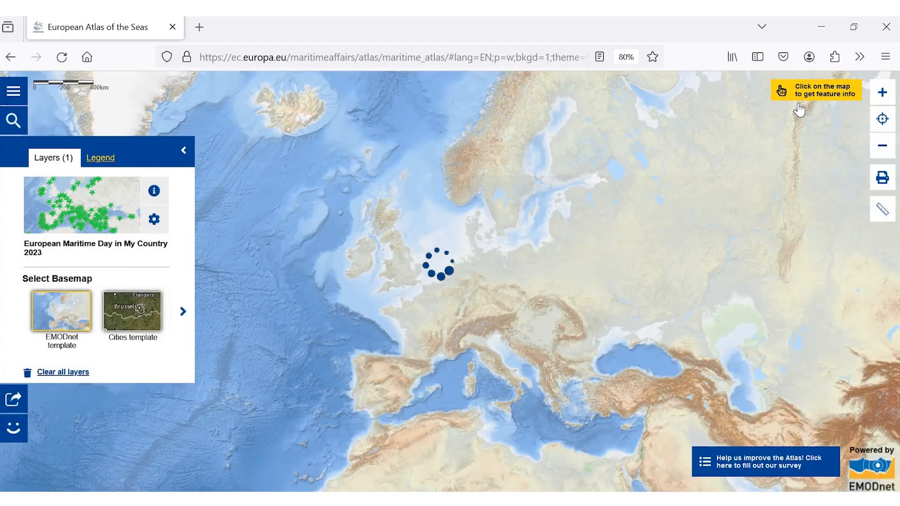
View the layer's legend and the event details of a star marker on Spain's northern coast, and close the details
click(105, 161)
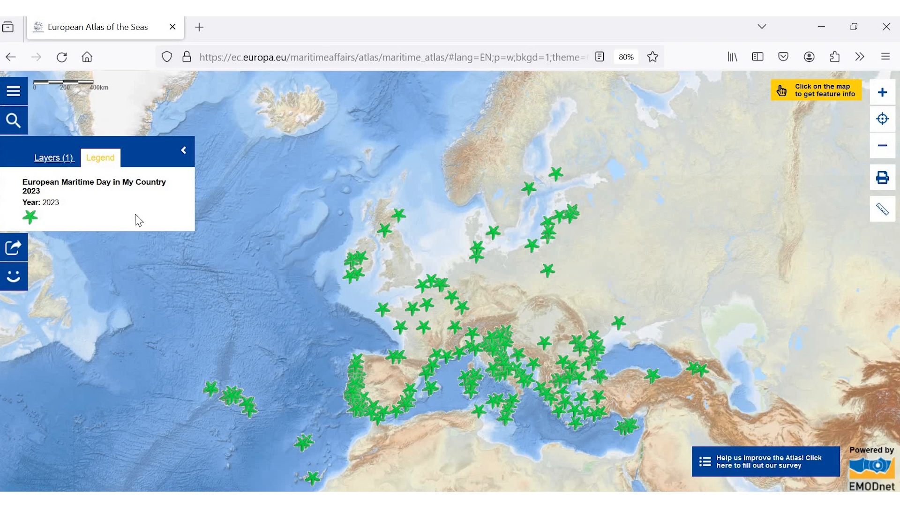
click(393, 363)
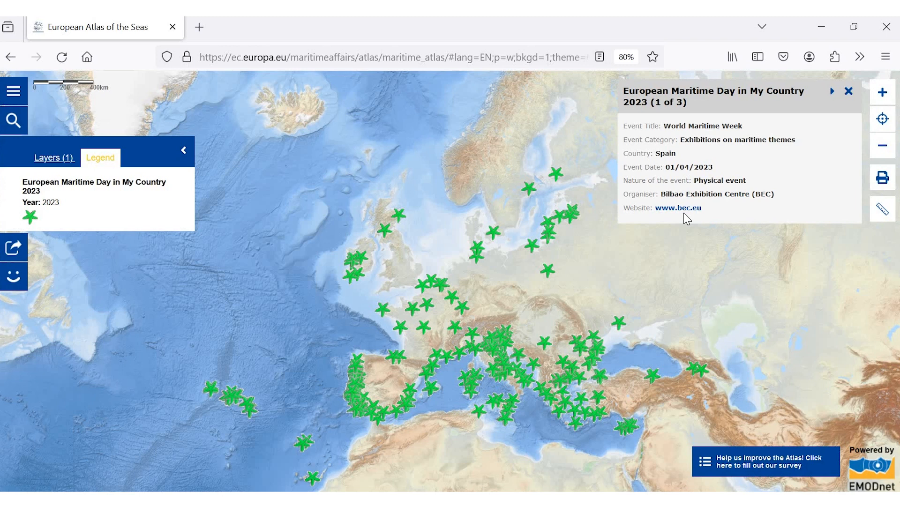
click(849, 90)
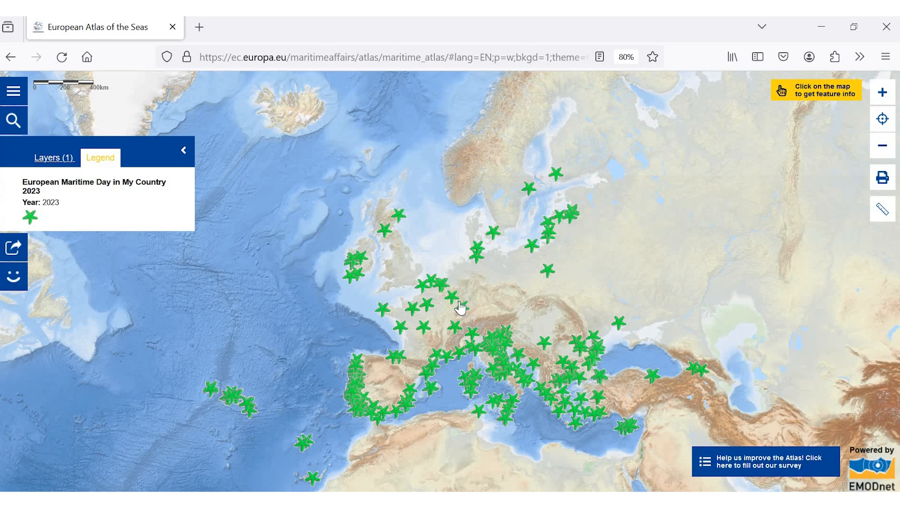
Measure the coordinates of a star marker in Ireland in DMS, and clear the coordinate measurement from the map
click(886, 215)
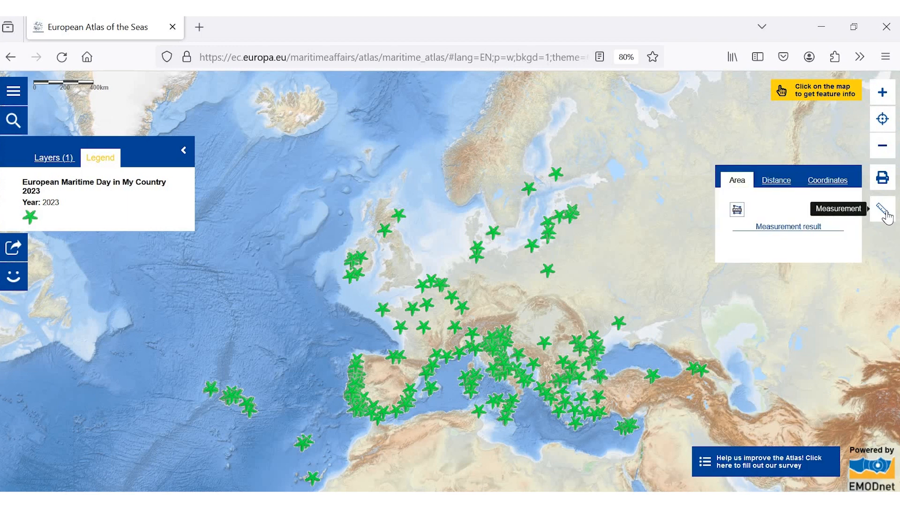
click(836, 183)
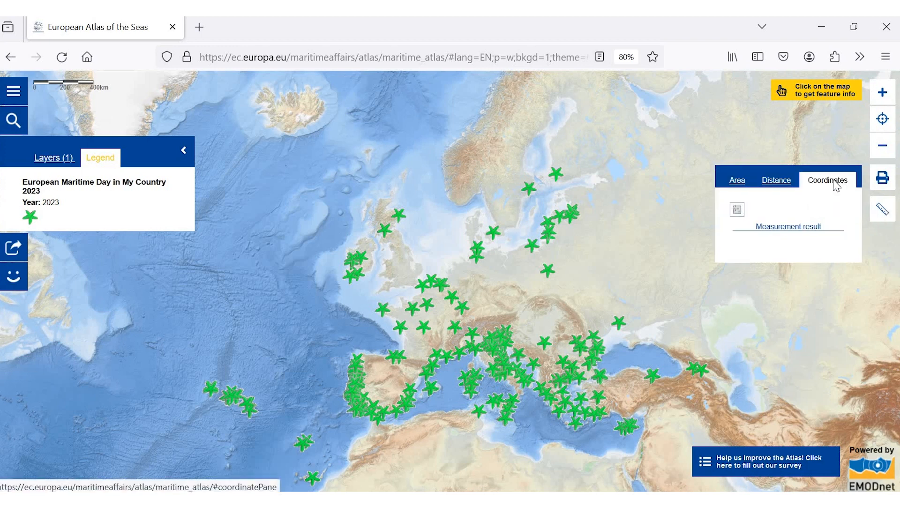
click(739, 213)
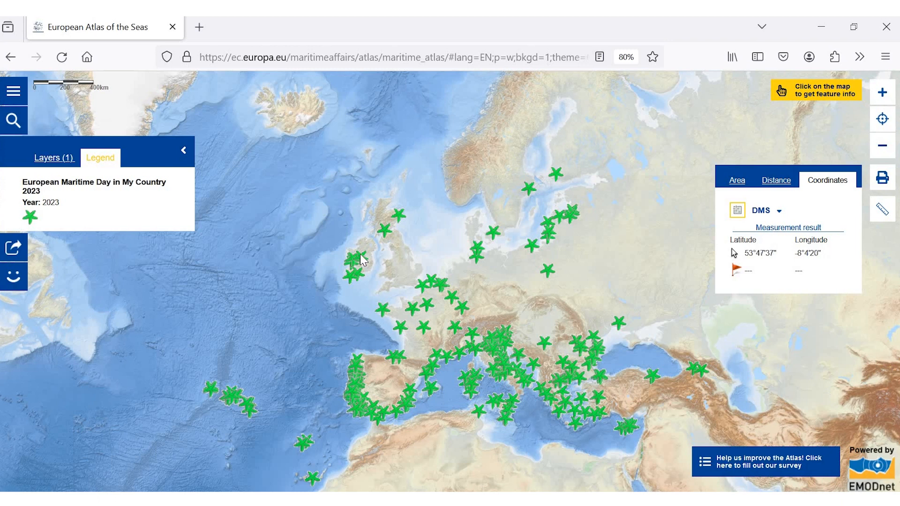
click(888, 215)
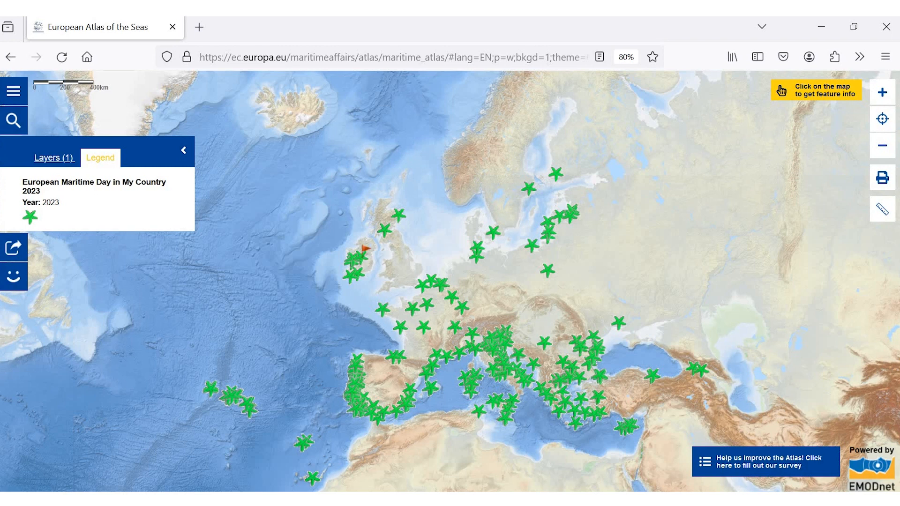
click(882, 210)
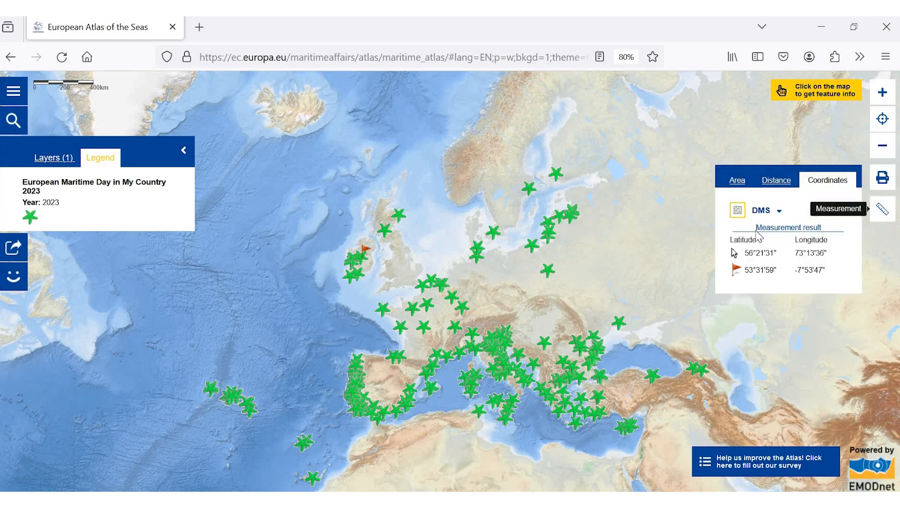
click(737, 210)
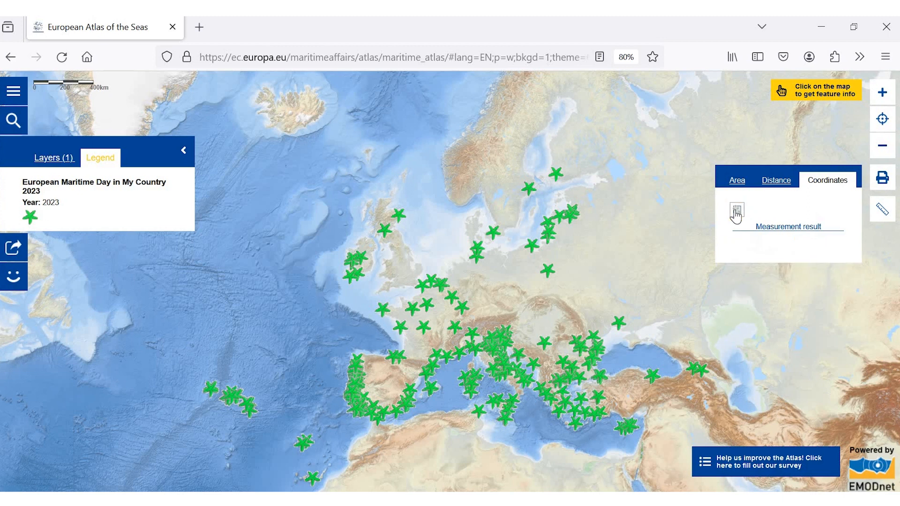
View the event details of a star marker in Ireland
click(361, 257)
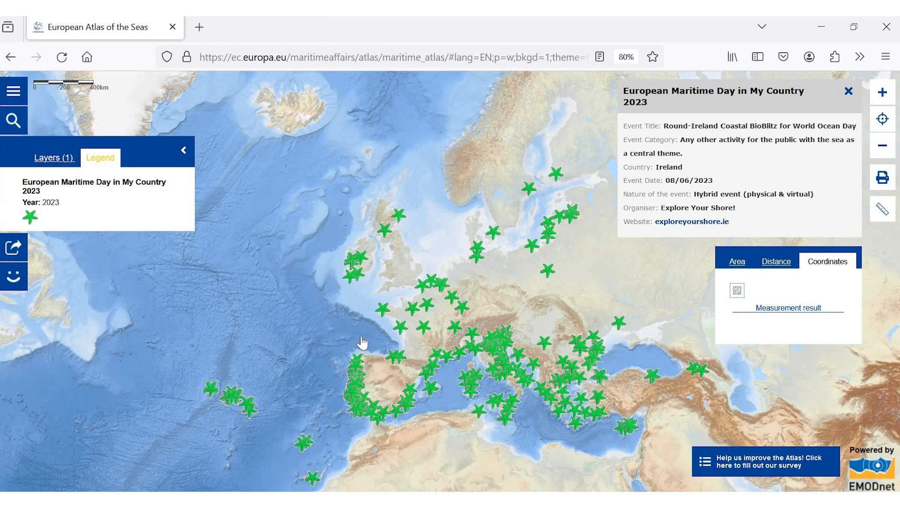
Open the Atlas Teachers' Corner website and go to its quiz and games page
click(17, 88)
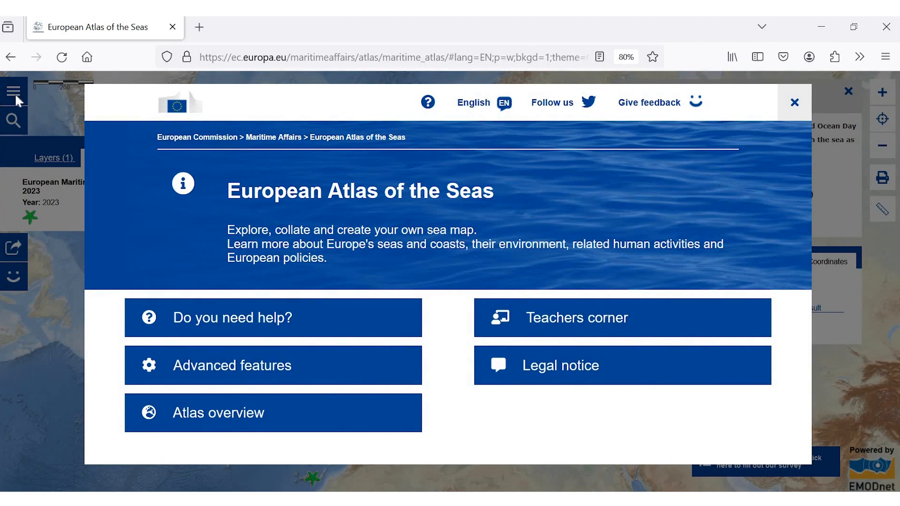
click(564, 317)
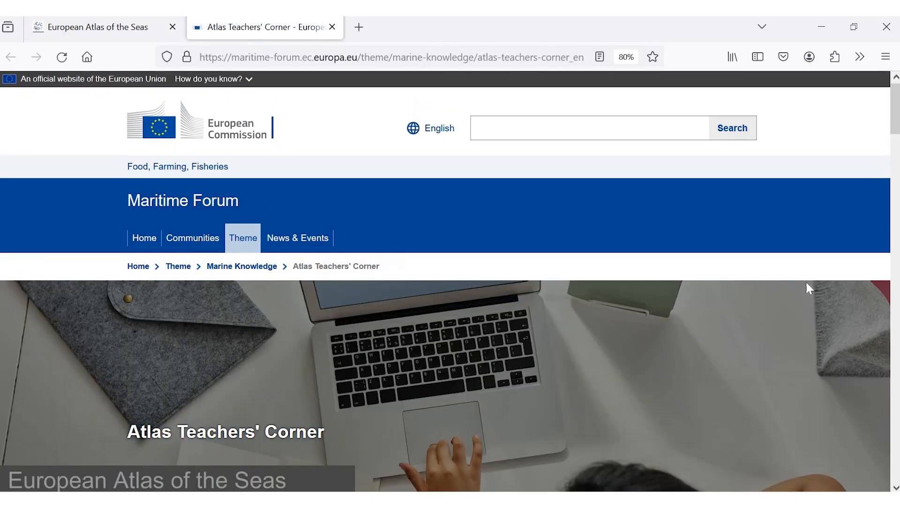
drag(898, 115, 898, 173)
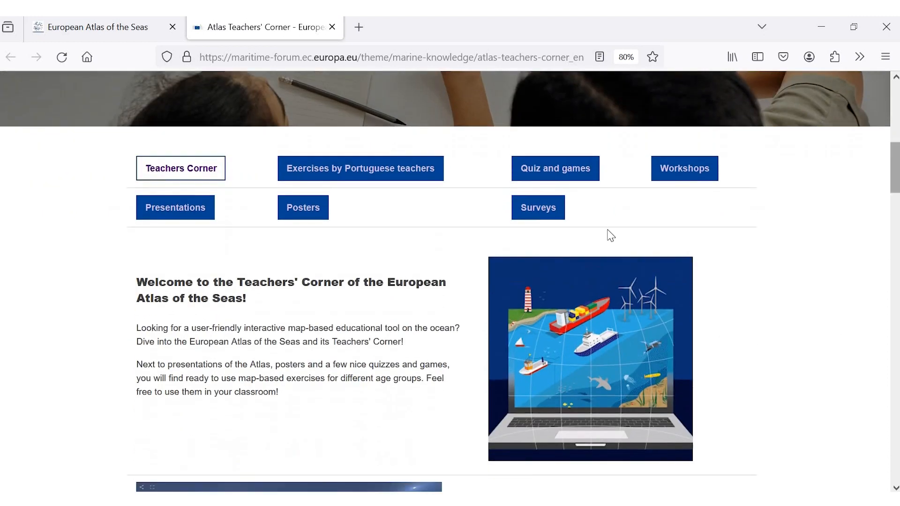
click(555, 174)
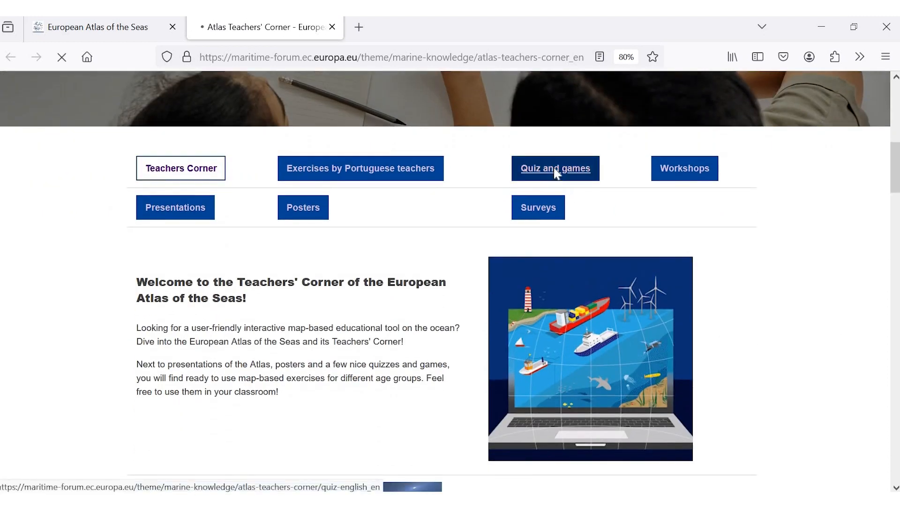
Open the Atlas Geocaching game and examine its instructions and the table of object coordinates
drag(898, 114, 898, 203)
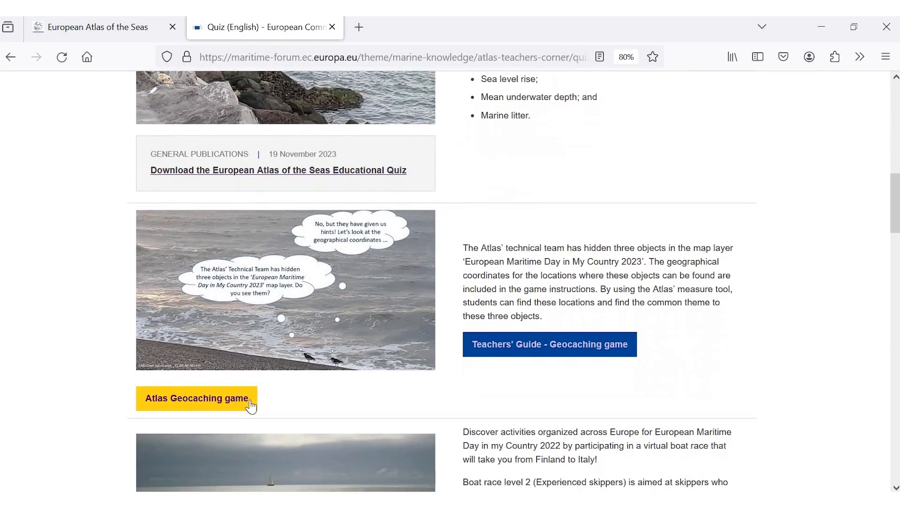
click(203, 403)
drag(898, 127, 896, 269)
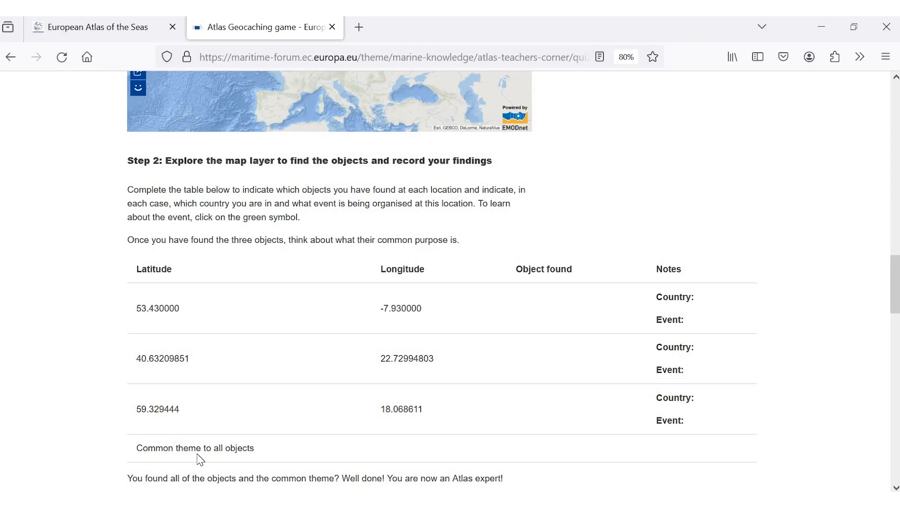
drag(895, 261, 871, 92)
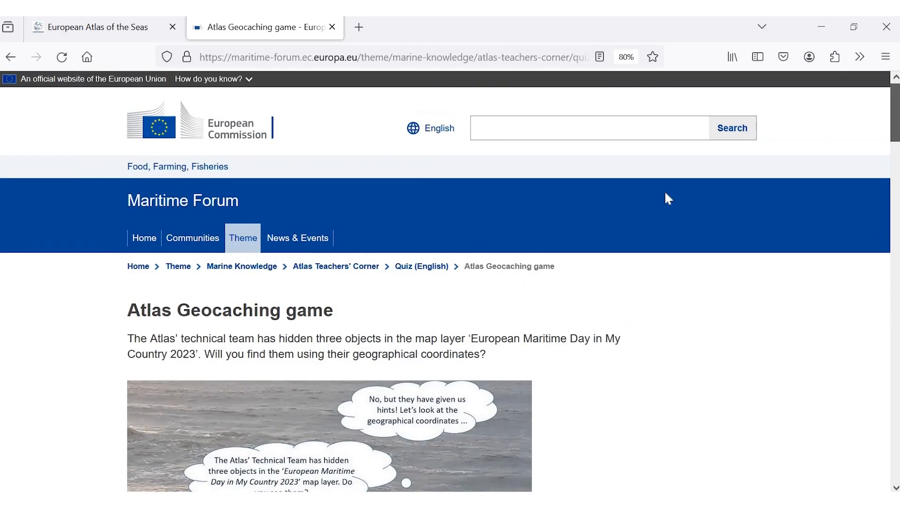
Return to the Quiz (English) page, look through the boat race games, and close the Teachers' Corner page
click(411, 265)
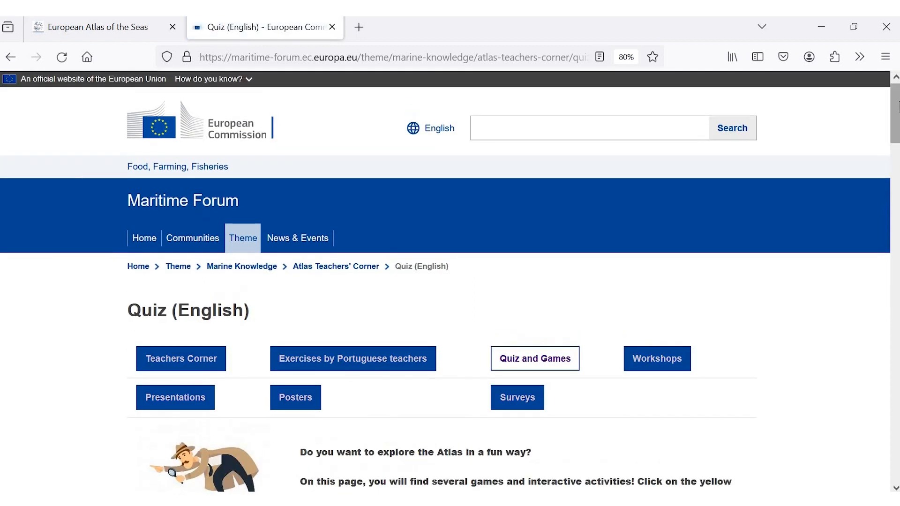
scroll(412, 276, down, 3)
scroll(446, 282, down, 8)
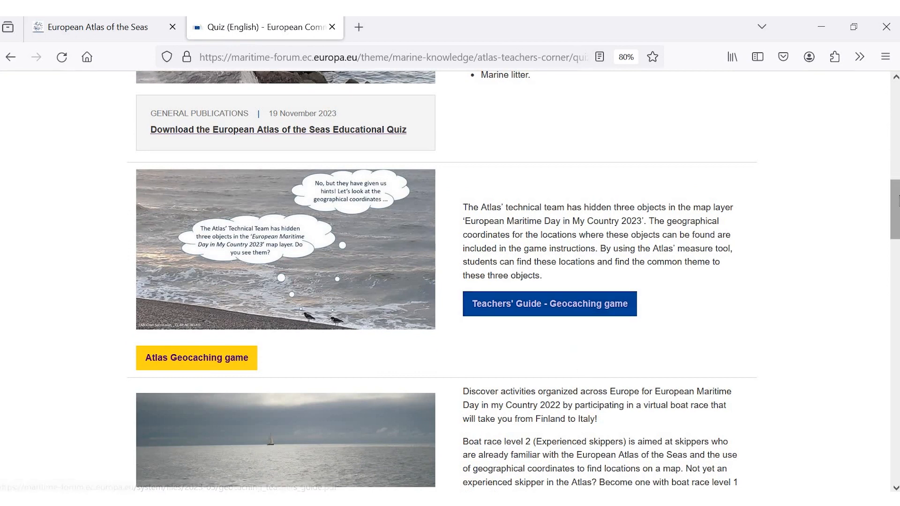
scroll(446, 281, down, 3)
scroll(246, 323, down, 1)
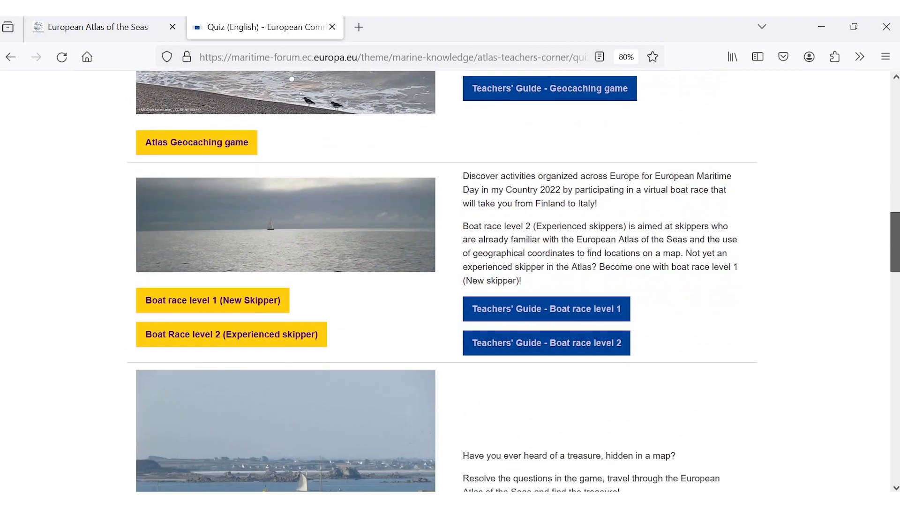
scroll(246, 324, down, 1)
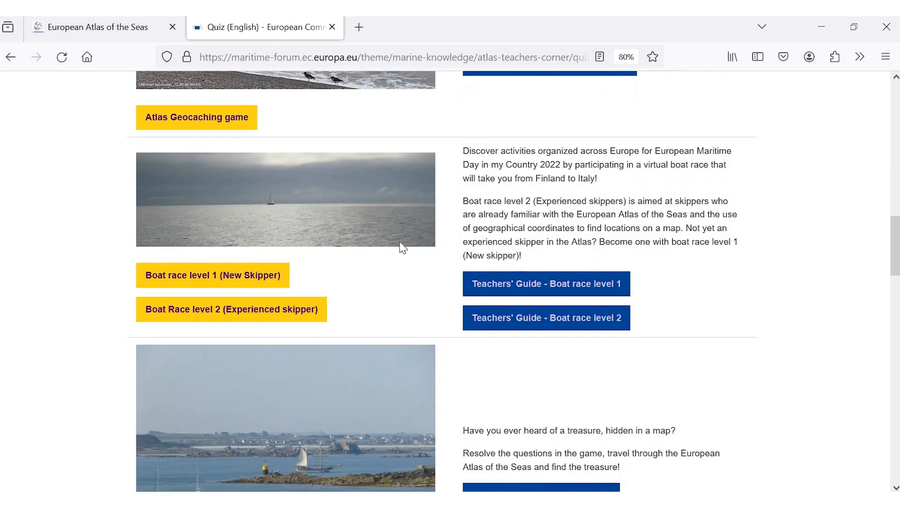
drag(896, 230, 885, 75)
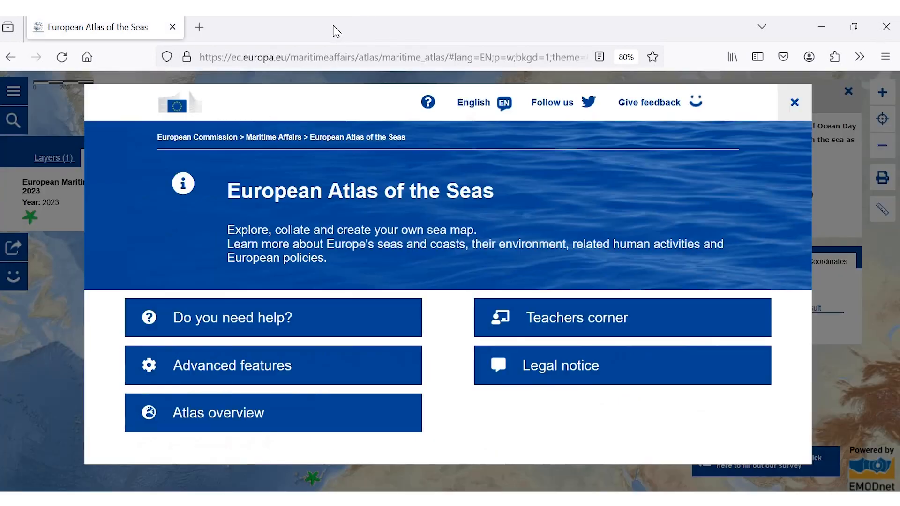
click(332, 27)
Open the Atlas help, follow the measurement functionality tour to the Measures tool switch, and exit the tour
click(218, 323)
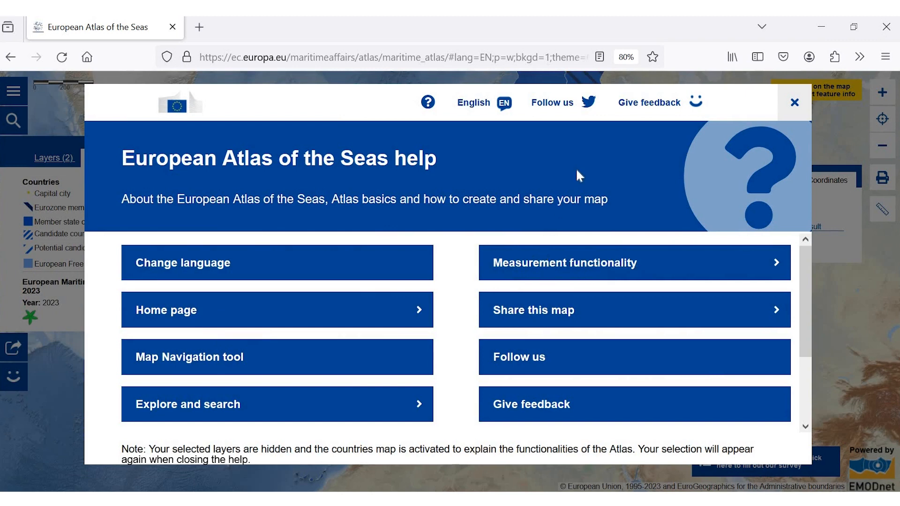
click(594, 266)
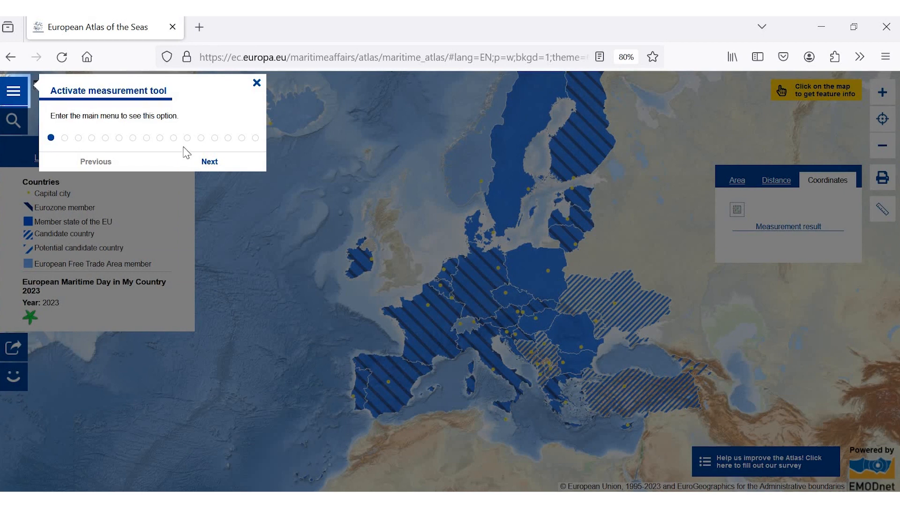
click(210, 162)
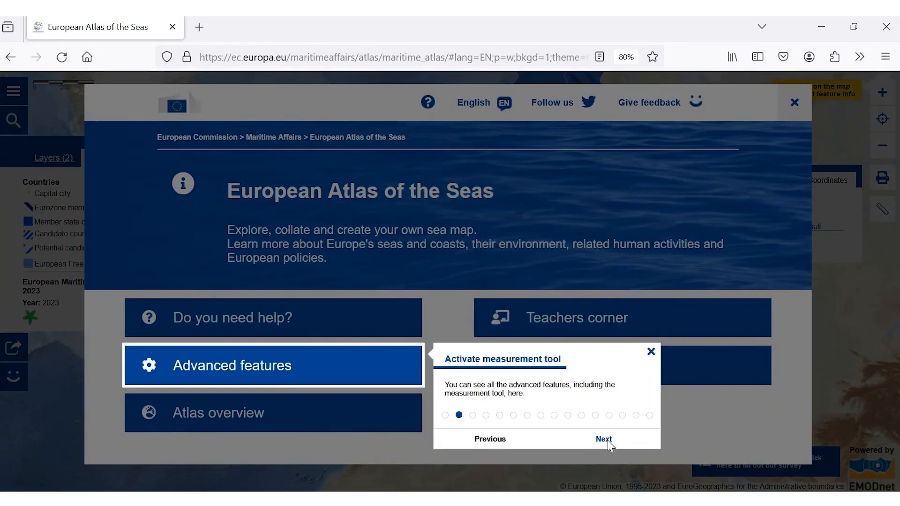
click(604, 439)
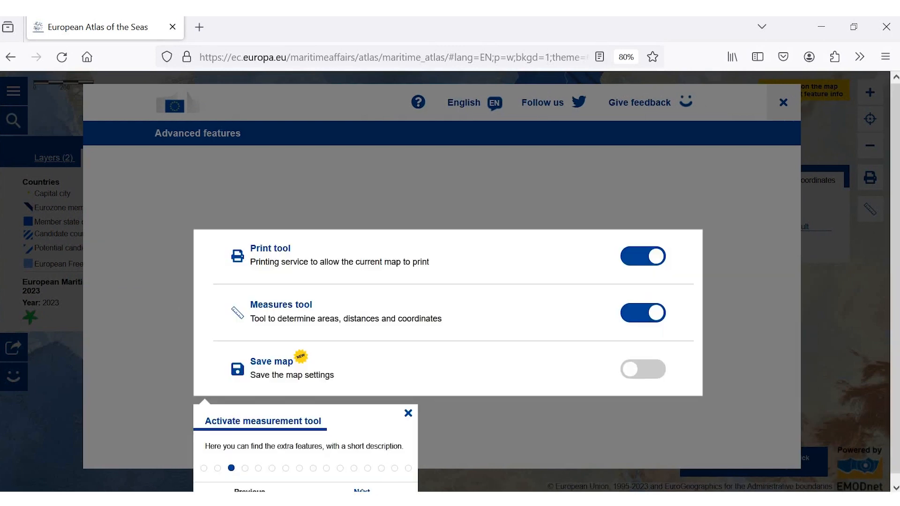
click(363, 491)
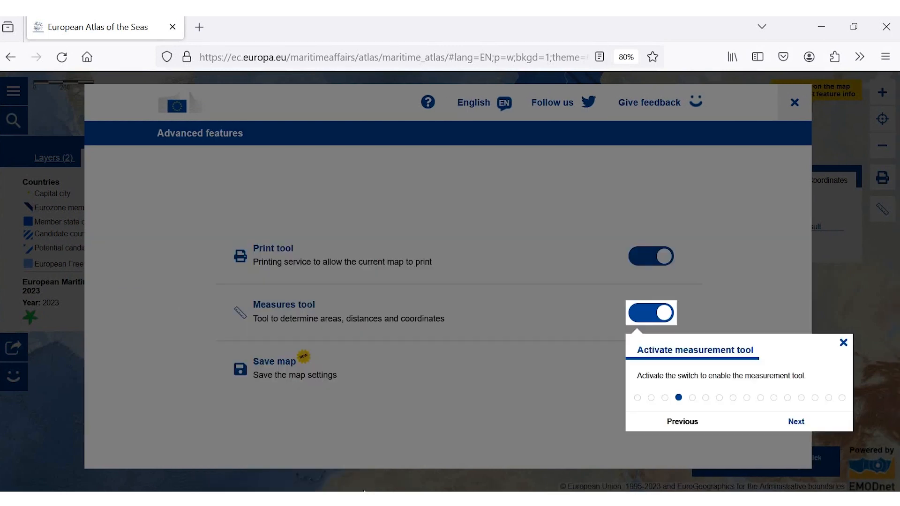
click(843, 342)
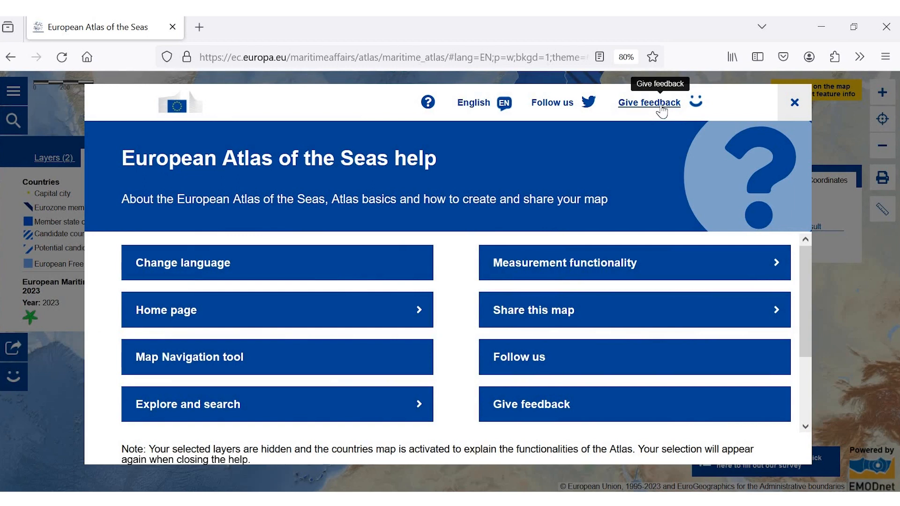
View the Atlas feedback form and close it without submitting anything
click(661, 111)
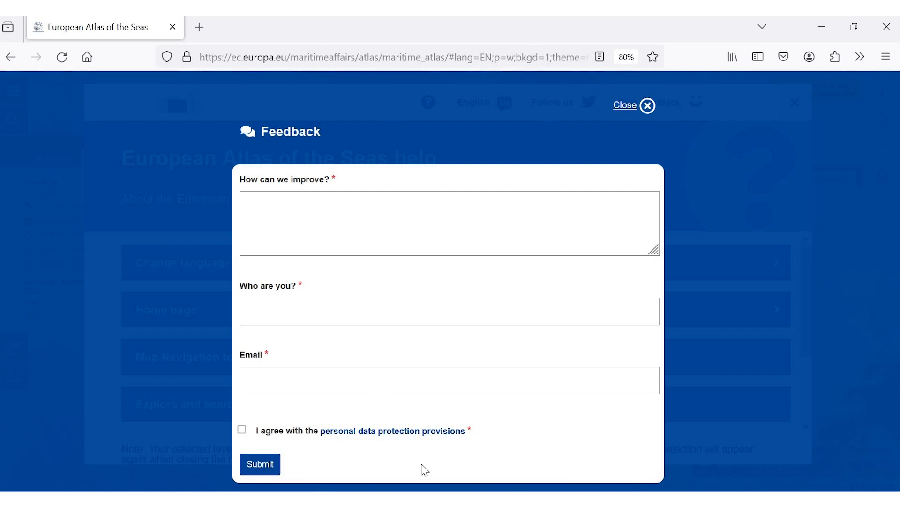
click(648, 108)
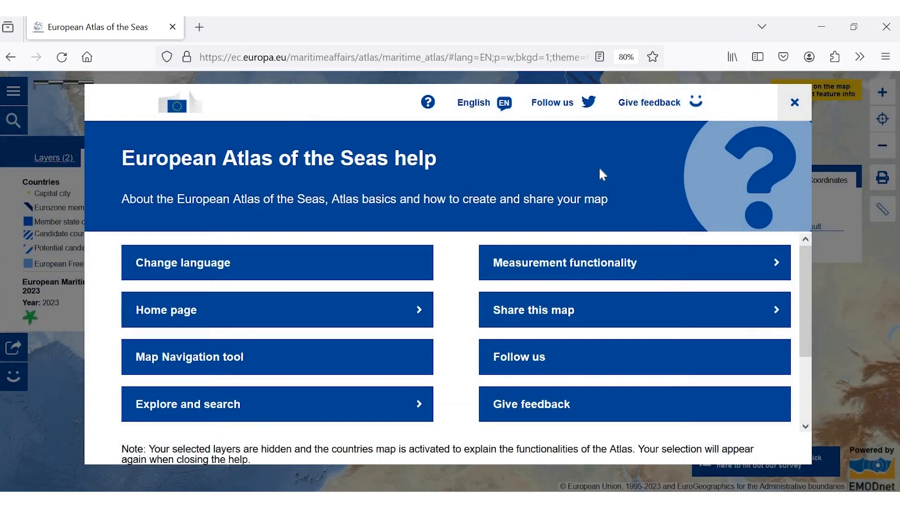